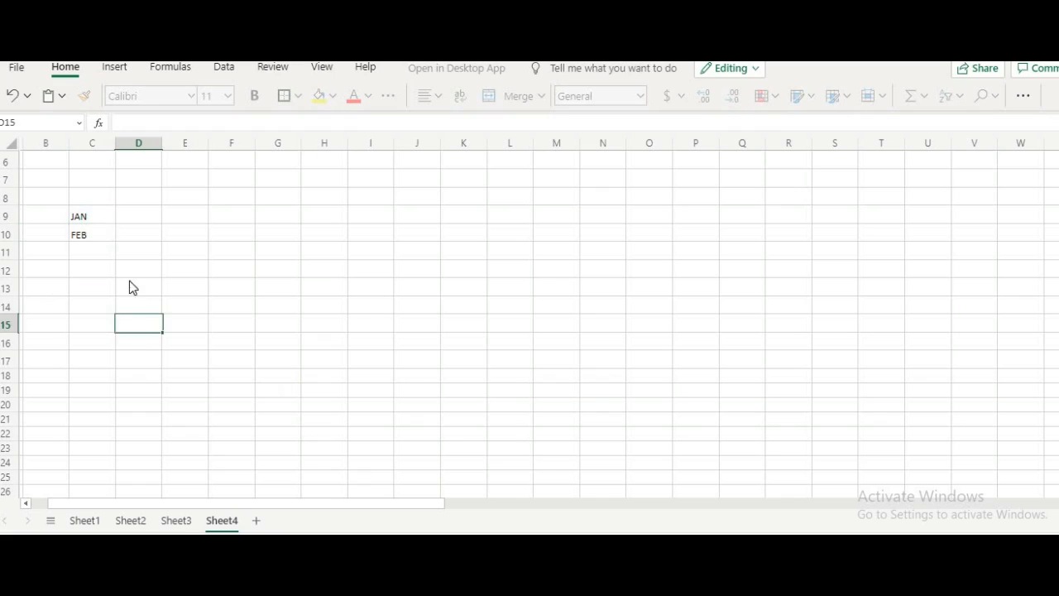
- Format JAN and FEB in C9:C10 as bold 12 pt and fill the month series down to DEC in C20
drag(104, 217, 99, 234)
click(252, 95)
click(225, 100)
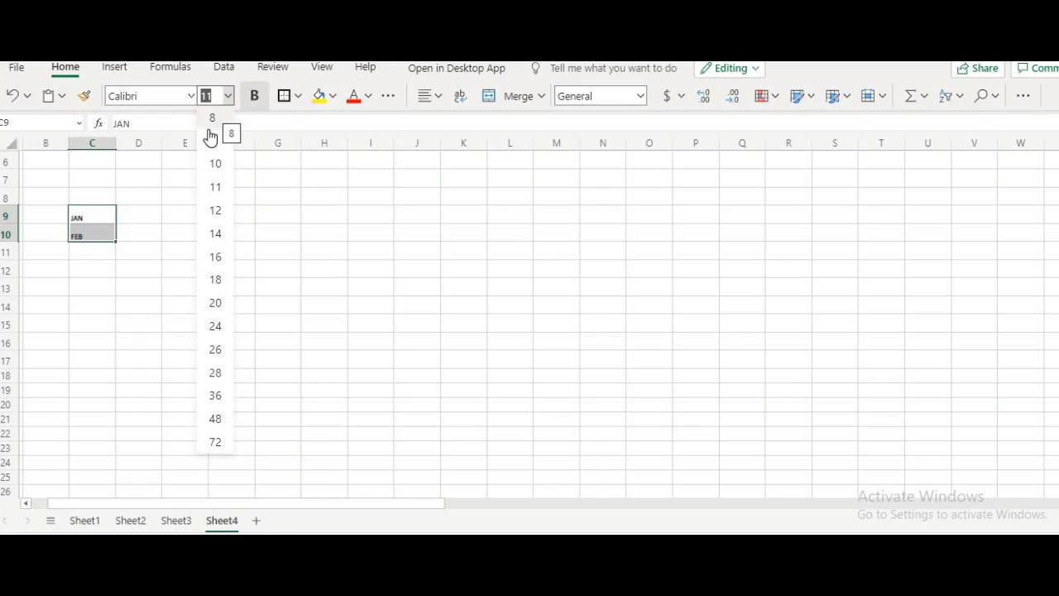
click(217, 211)
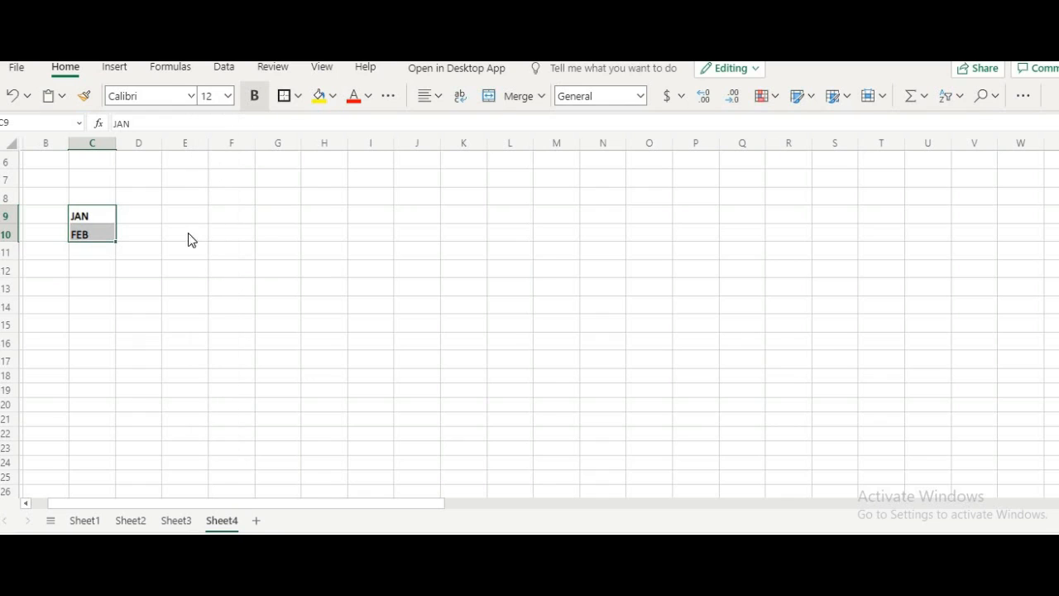
drag(116, 241, 110, 407)
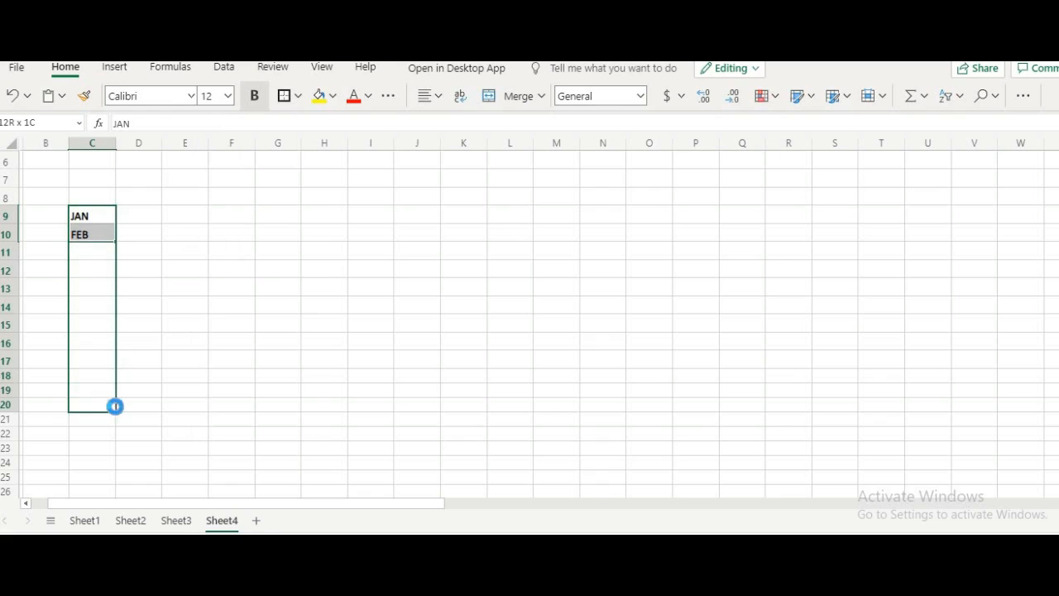
click(220, 345)
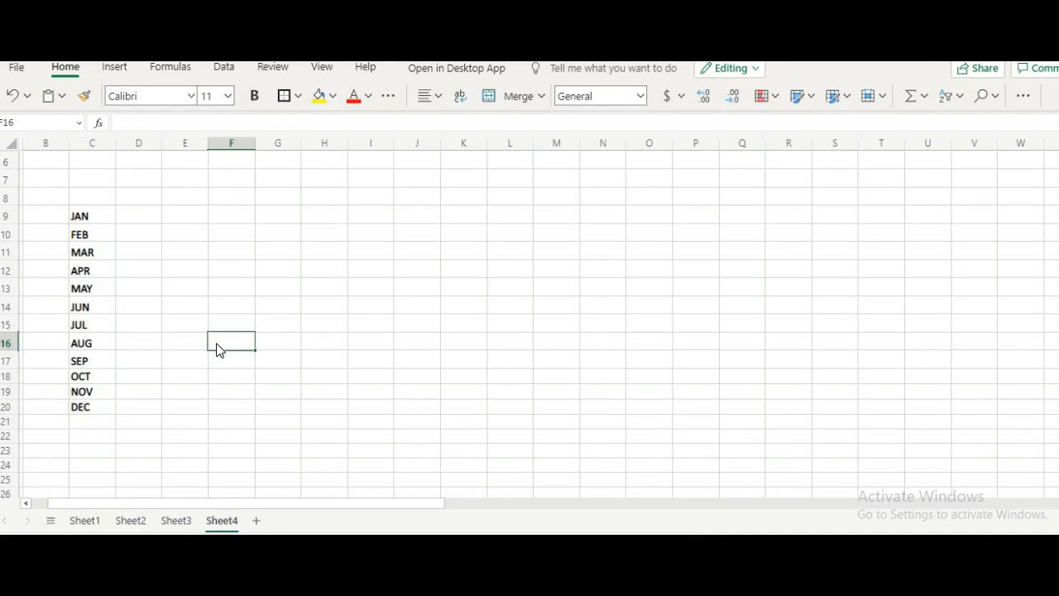
- Add list data validation to cell A4 of Sheet3, using the months in Sheet4 C9:C20 as the source
click(176, 521)
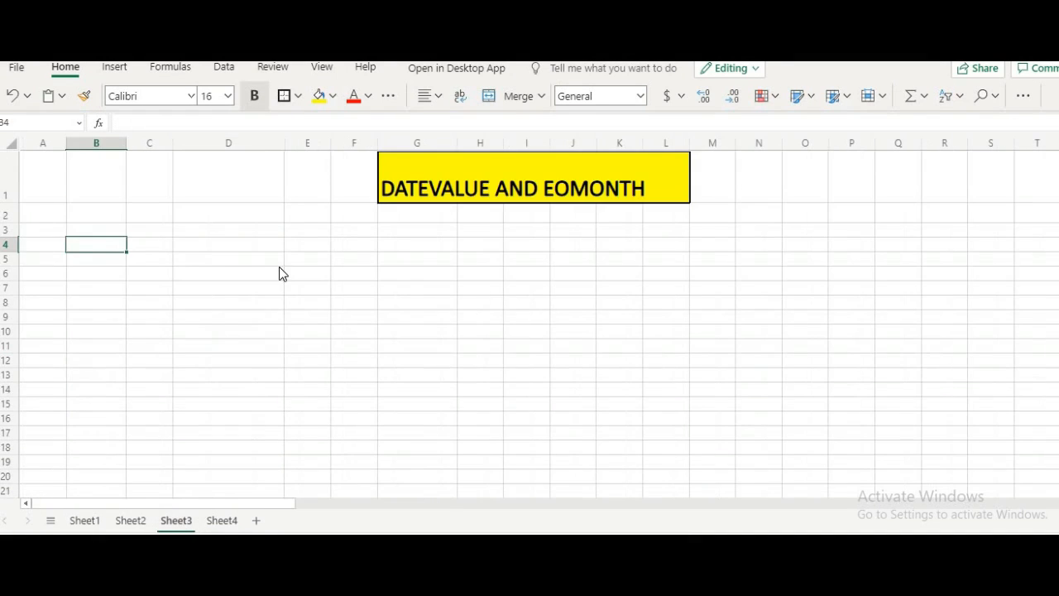
click(43, 244)
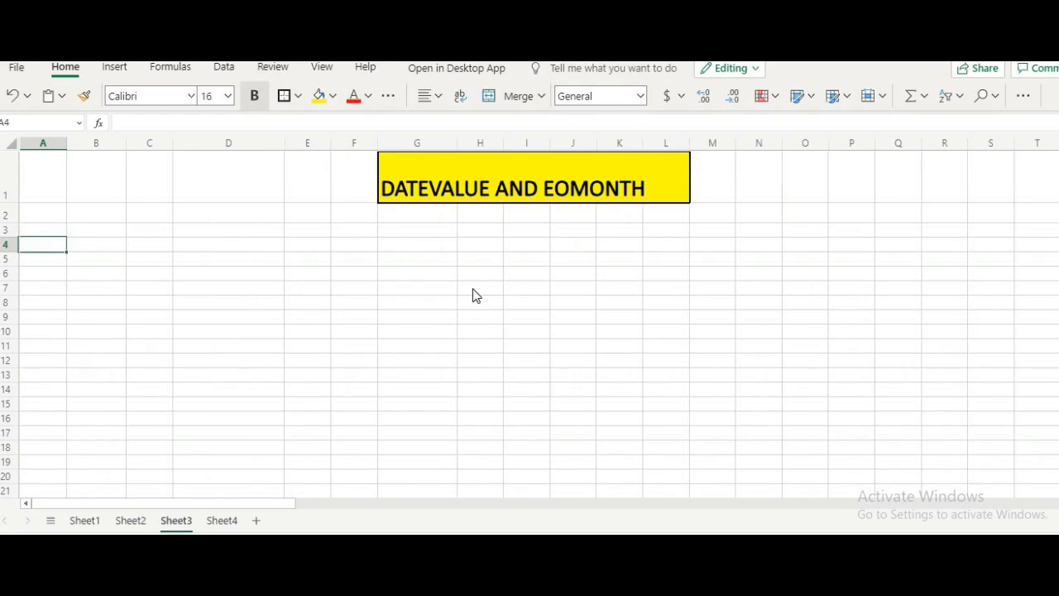
click(221, 68)
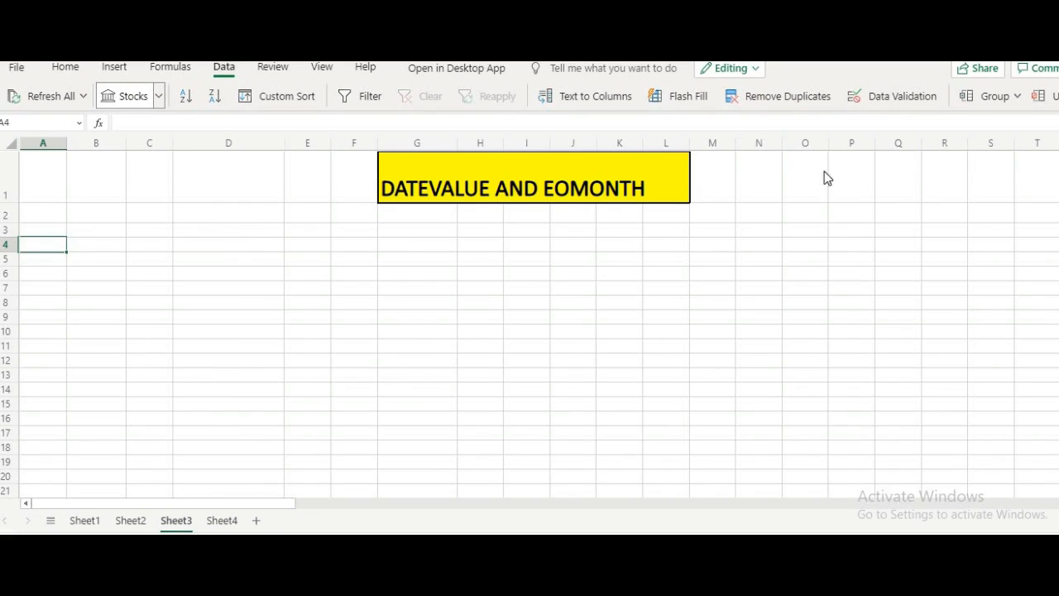
click(885, 100)
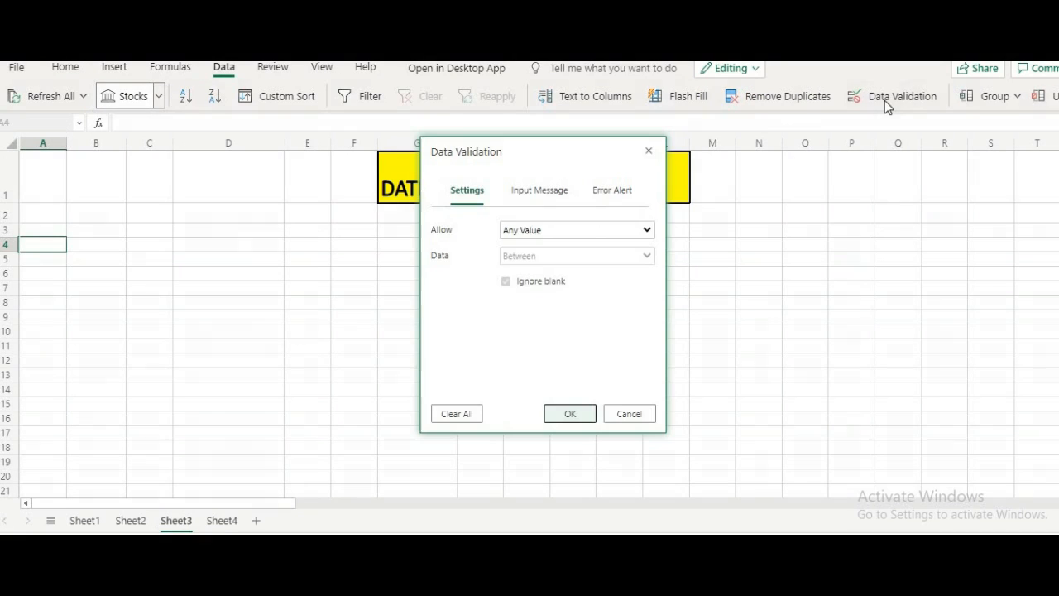
click(610, 231)
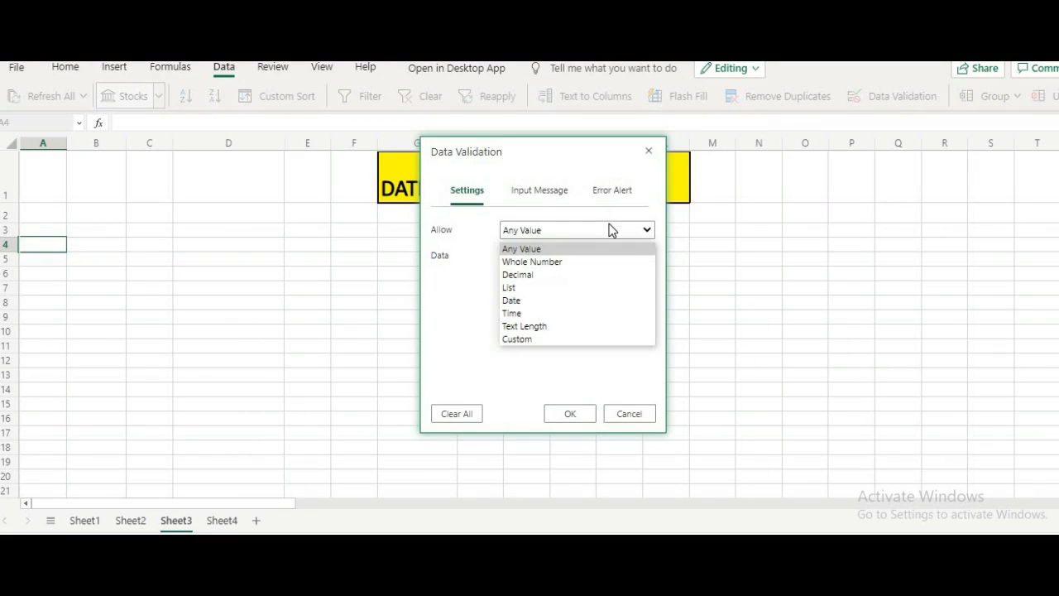
click(590, 291)
click(548, 282)
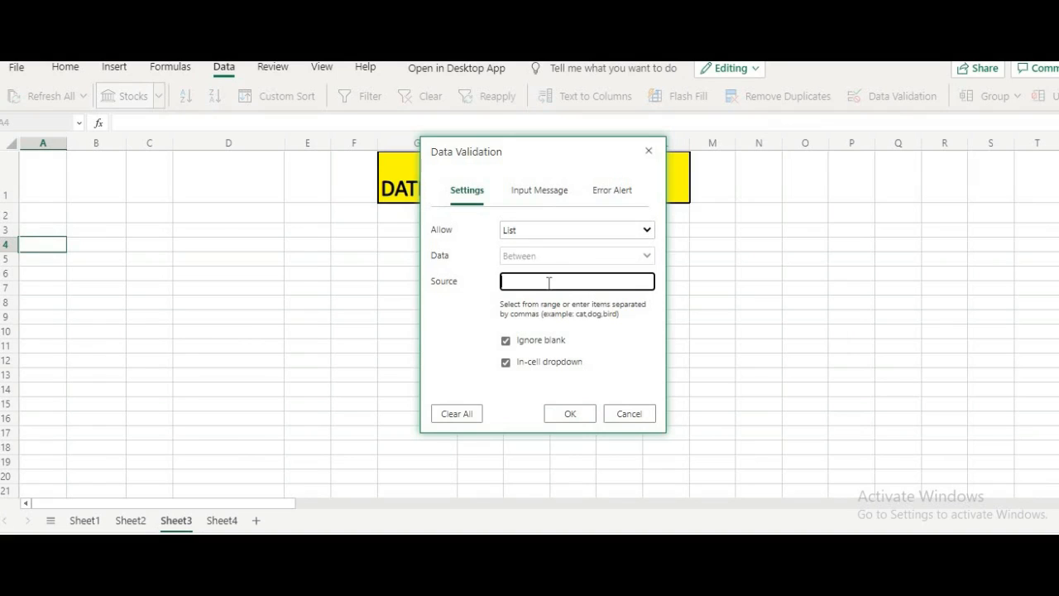
click(221, 520)
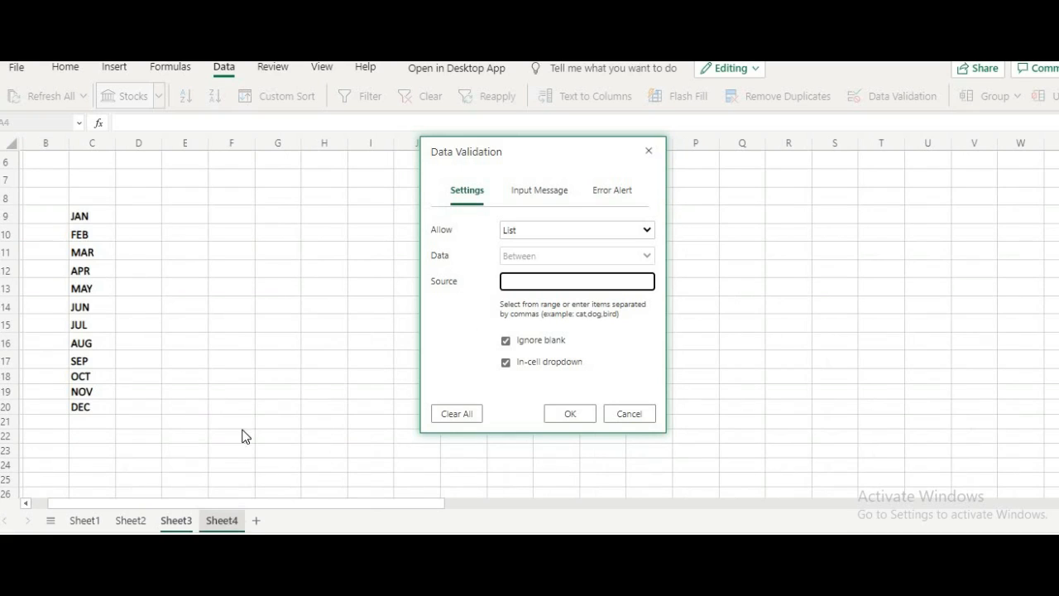
drag(95, 216, 100, 402)
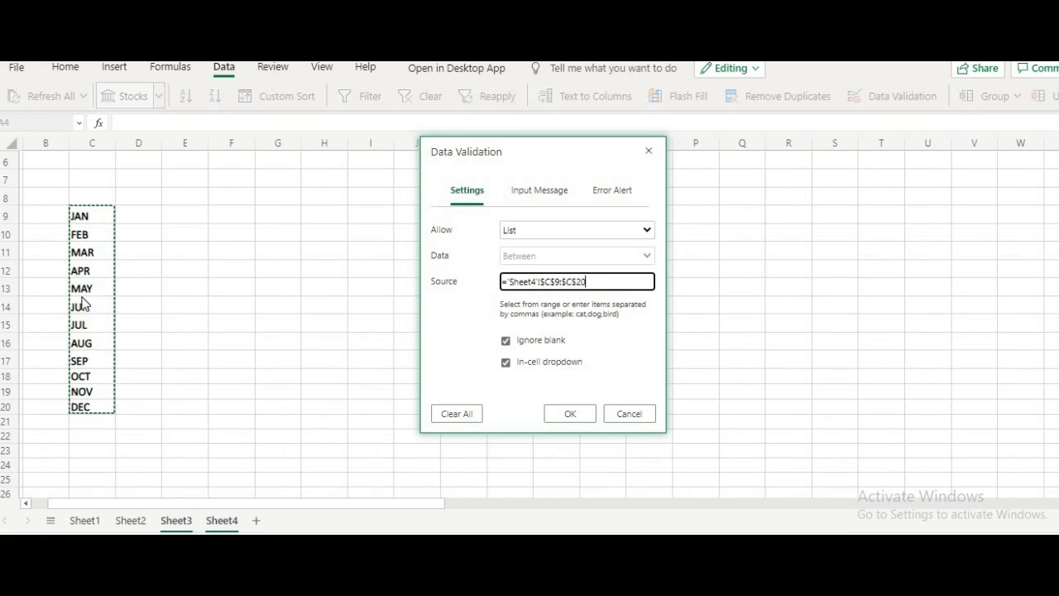
click(563, 413)
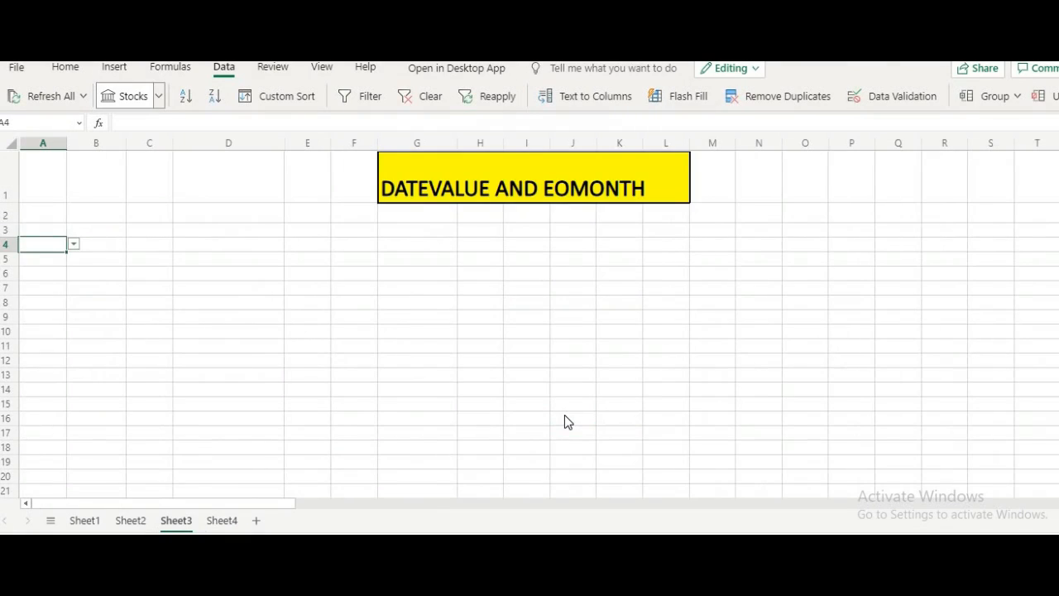
- Choose JAN from the month list in A4 and widen column A slightly
click(74, 247)
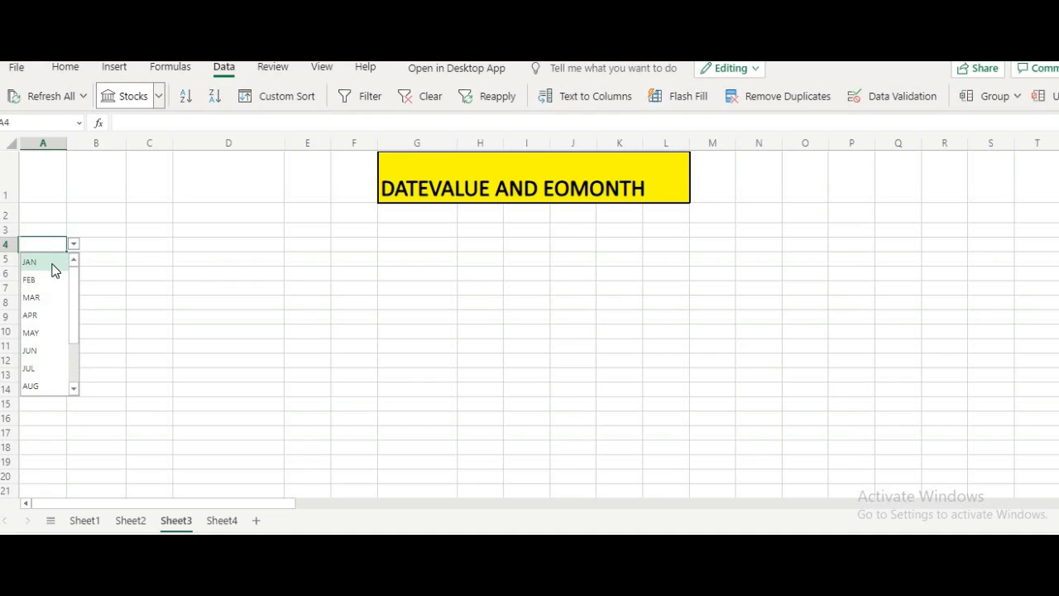
click(54, 261)
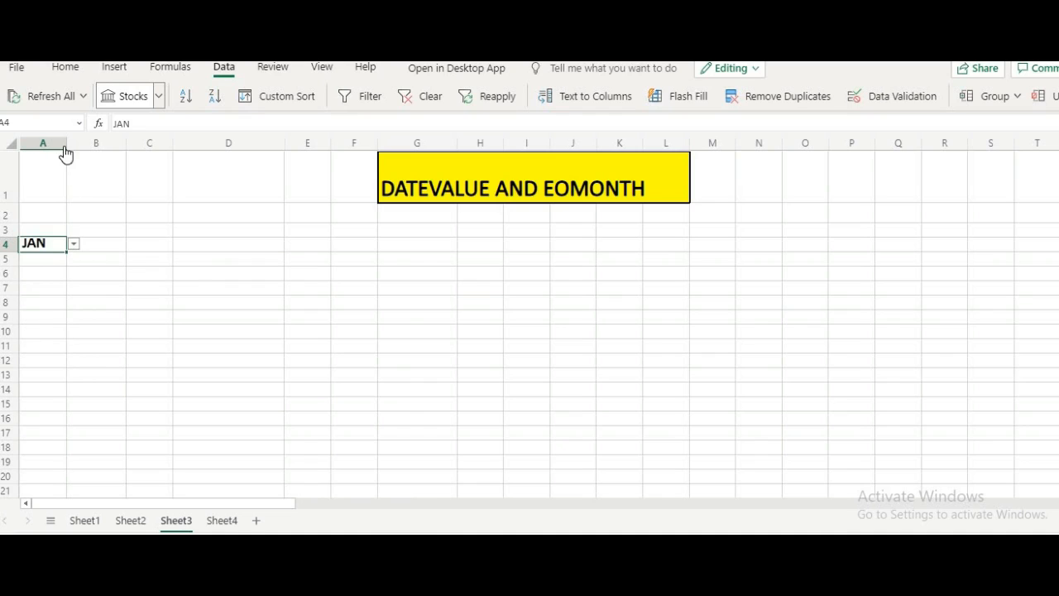
drag(66, 149, 79, 149)
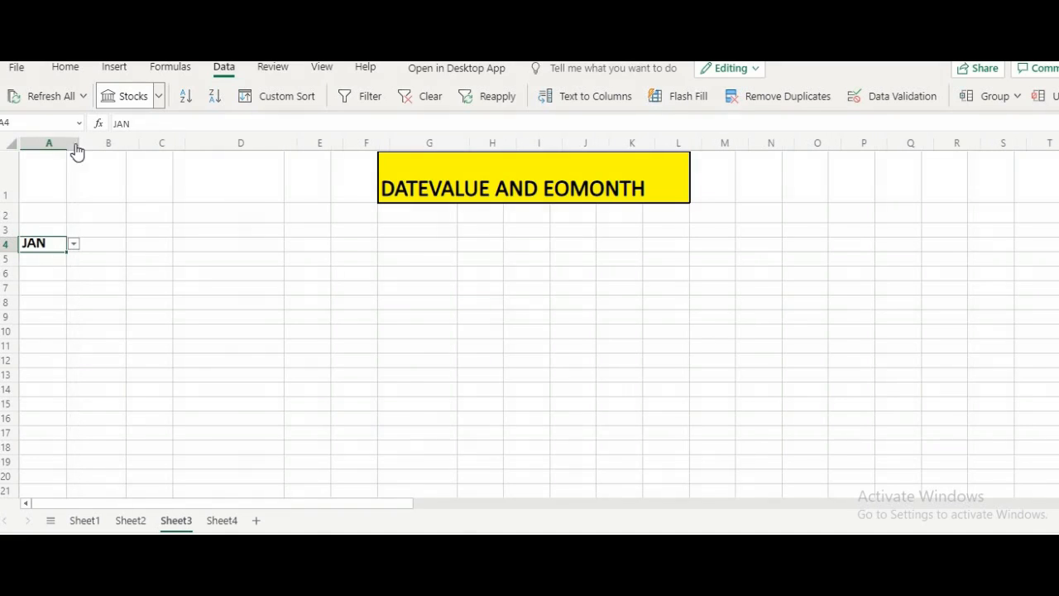
- Test the month list in A4 by choosing FEB, MAR and then JAN again
click(86, 244)
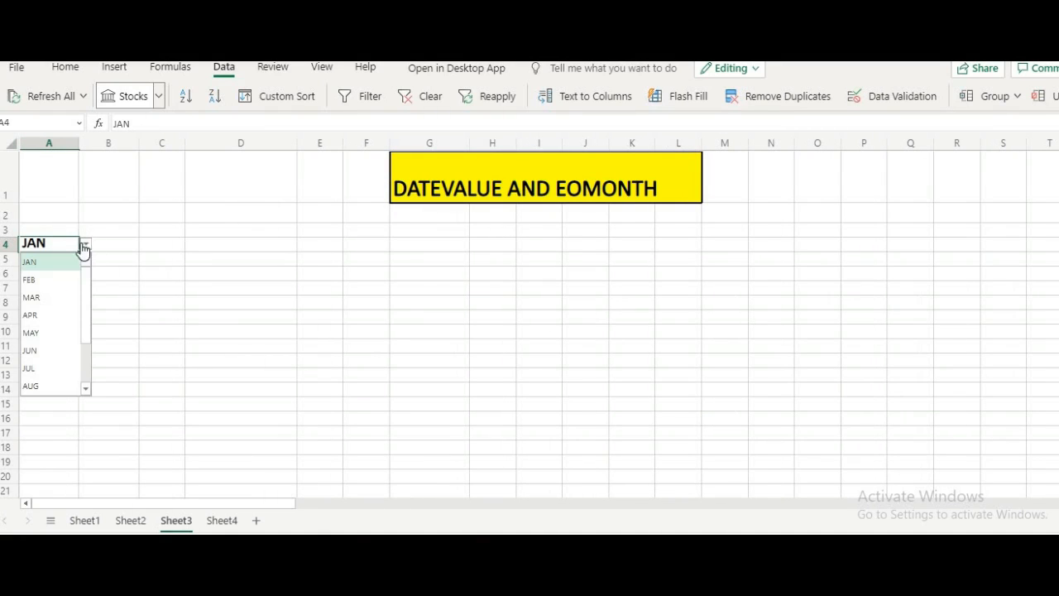
click(52, 282)
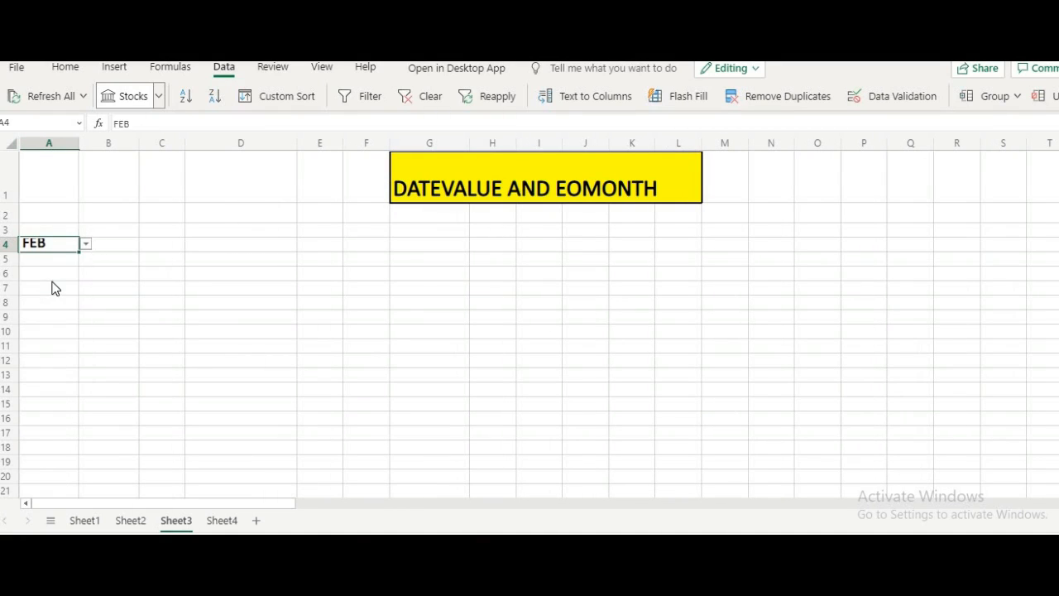
click(86, 248)
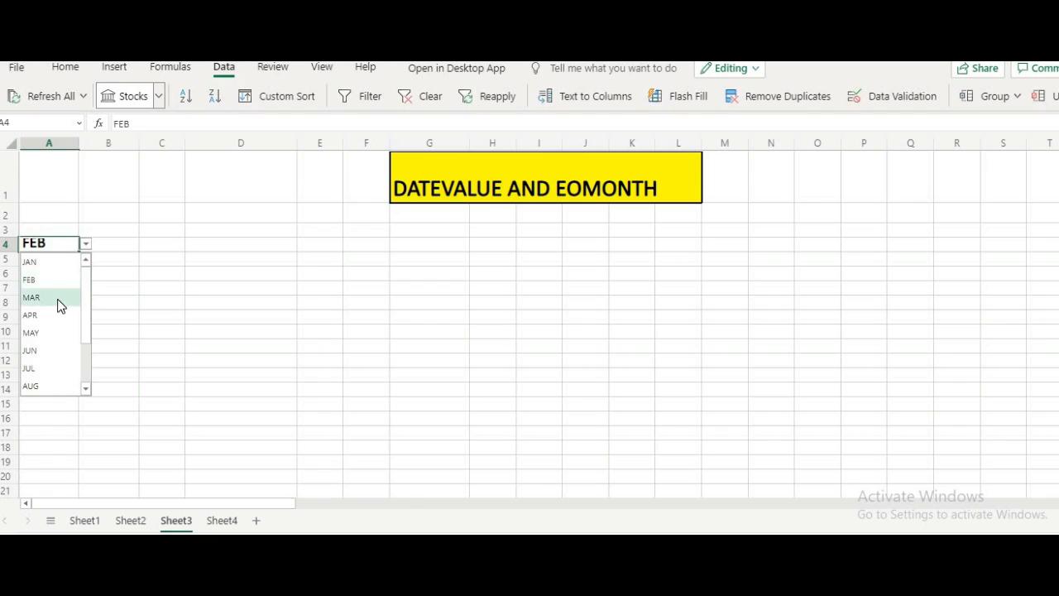
click(57, 298)
click(86, 248)
click(52, 264)
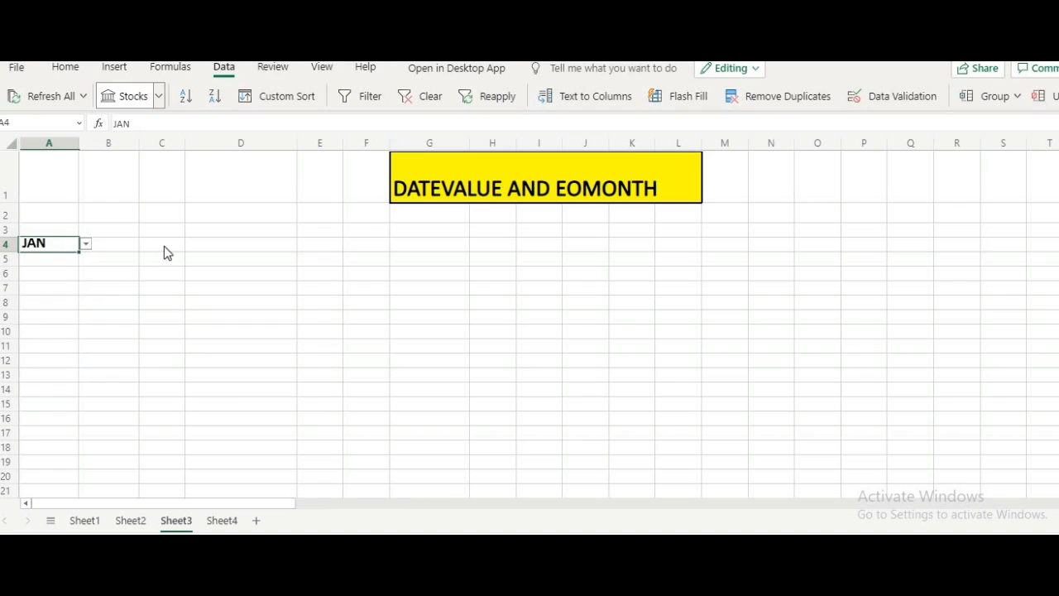
- Enter the label FIRST DATE in cell D4
click(229, 247)
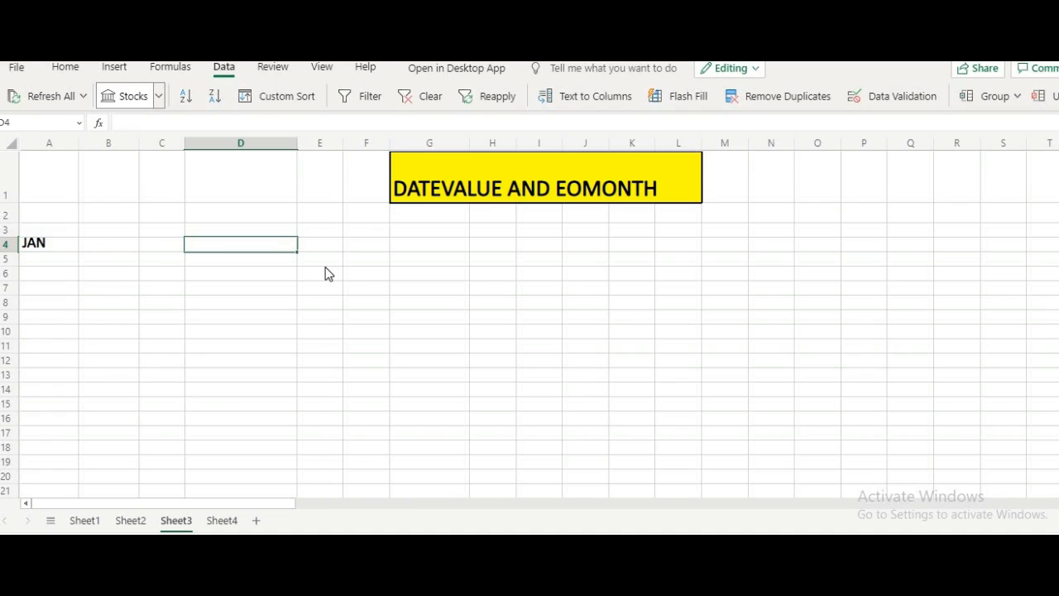
text(FIRS)
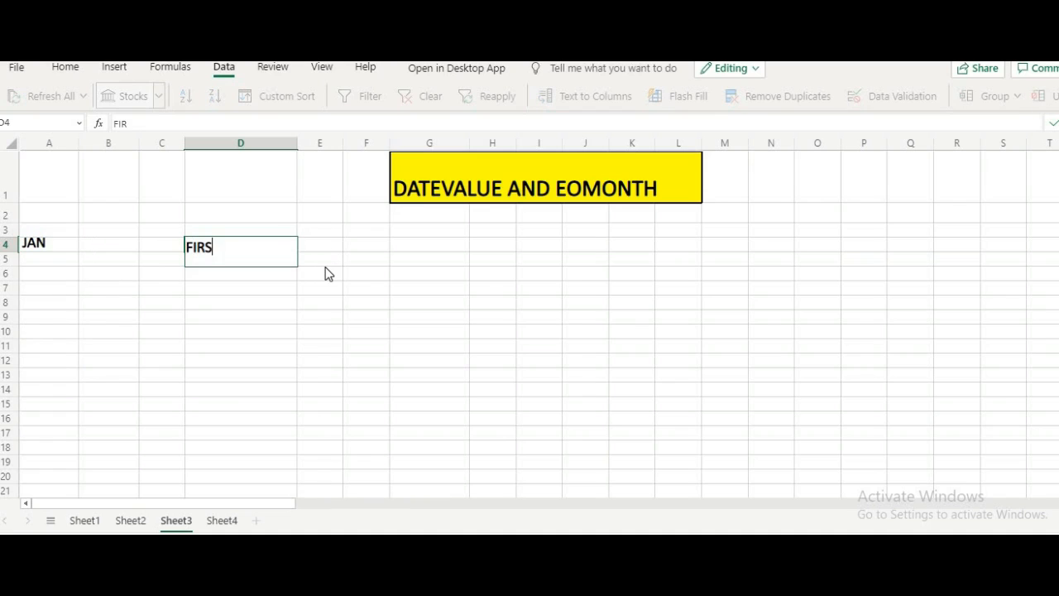
text(T DATE)
key(Tab)
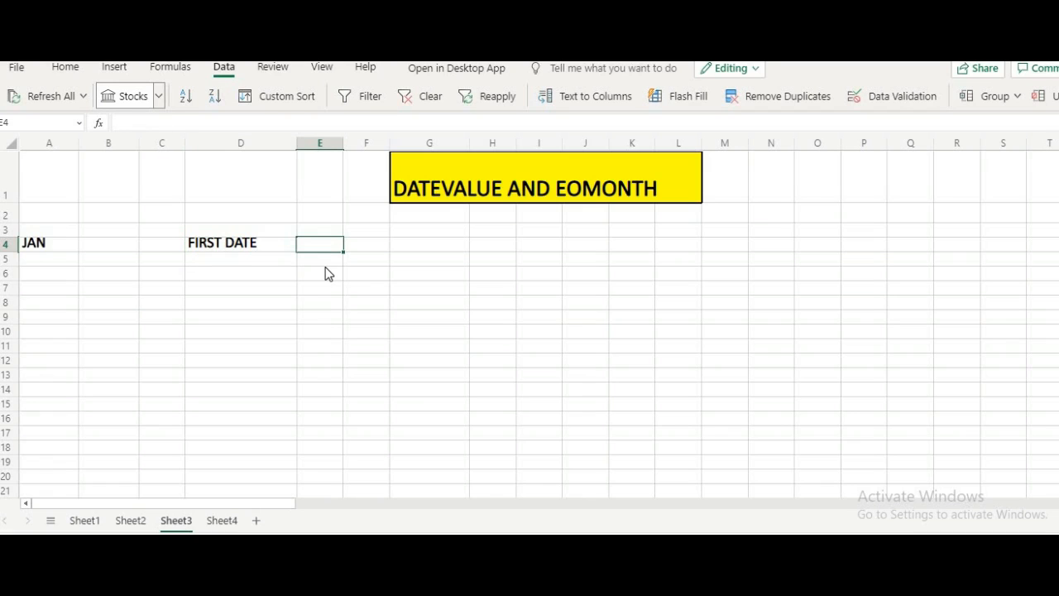
- Enter the formula =DATEVALUE("1"&A4) in E4 to get the first date of the chosen month
text(=DAT)
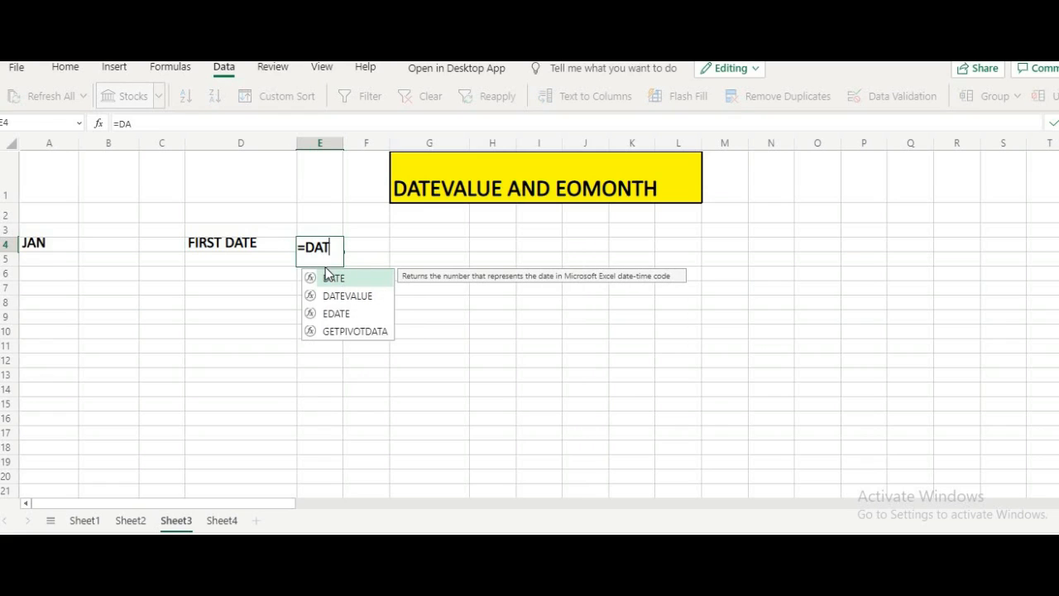
text(EVALUE)
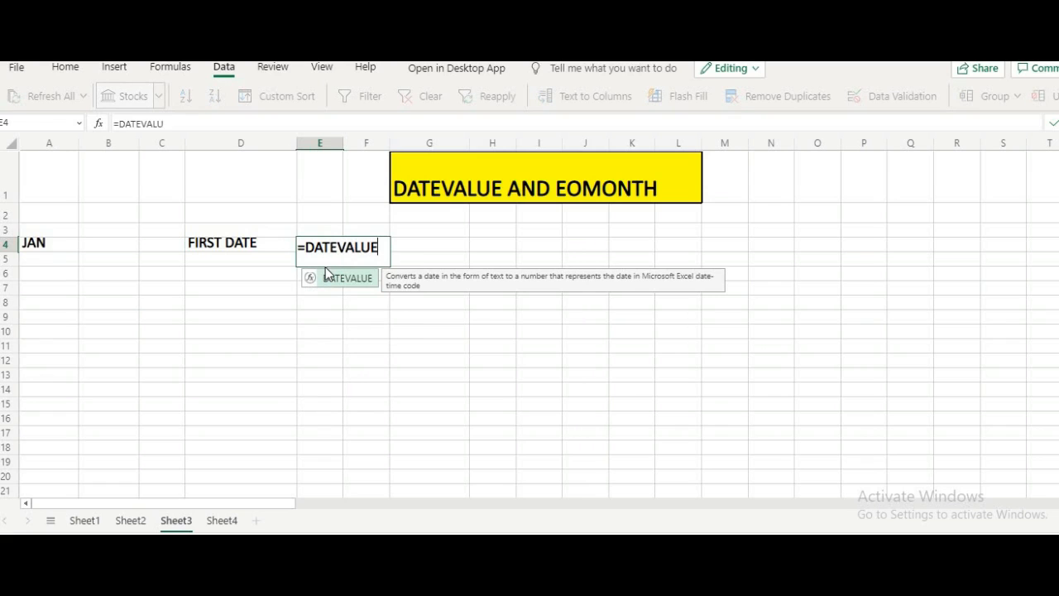
text(()
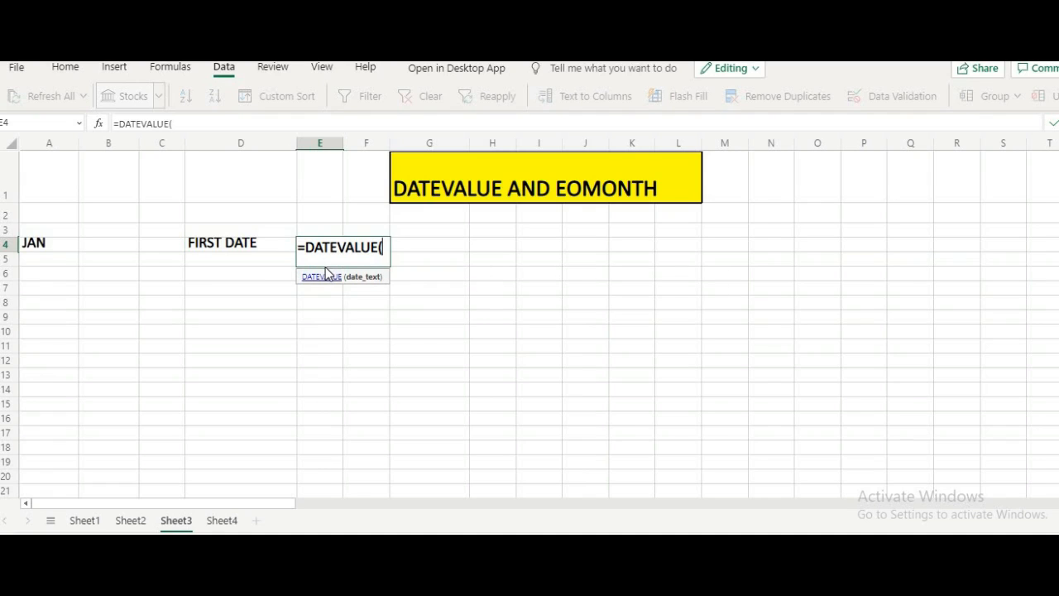
text(")
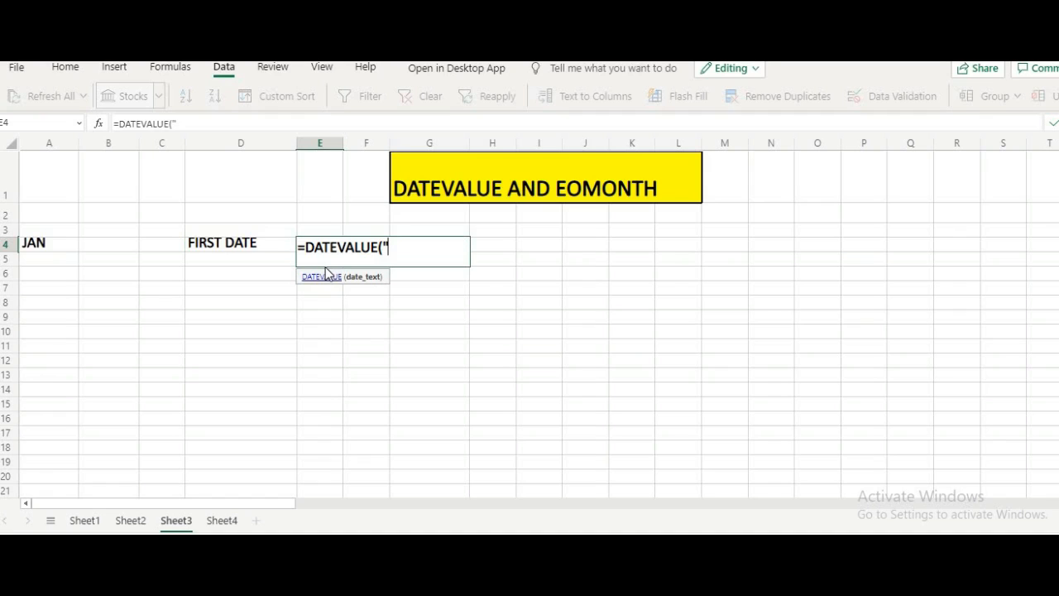
text(1"&)
click(58, 246)
text())
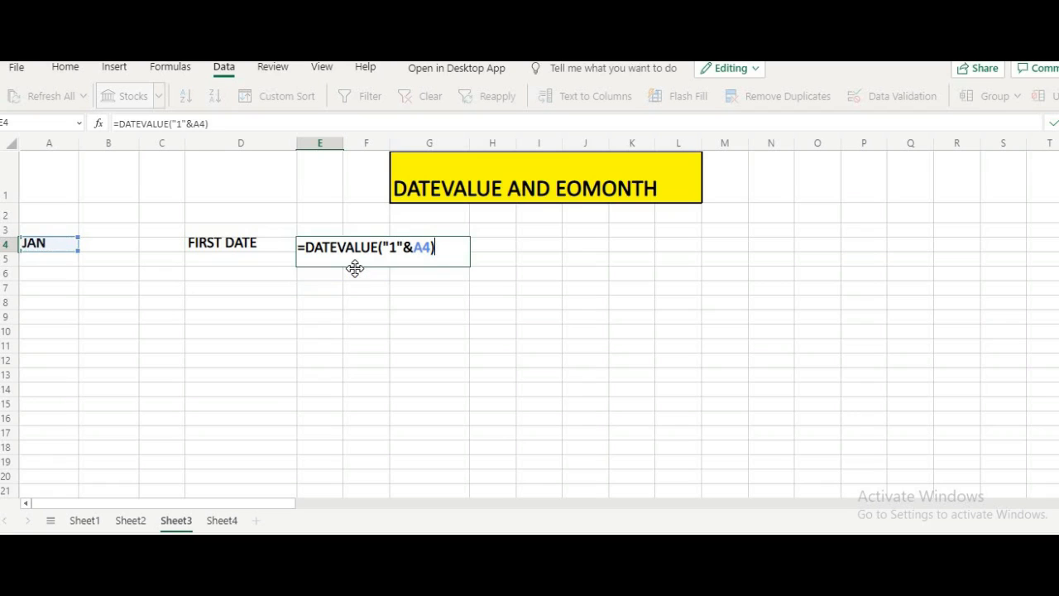
key(Return)
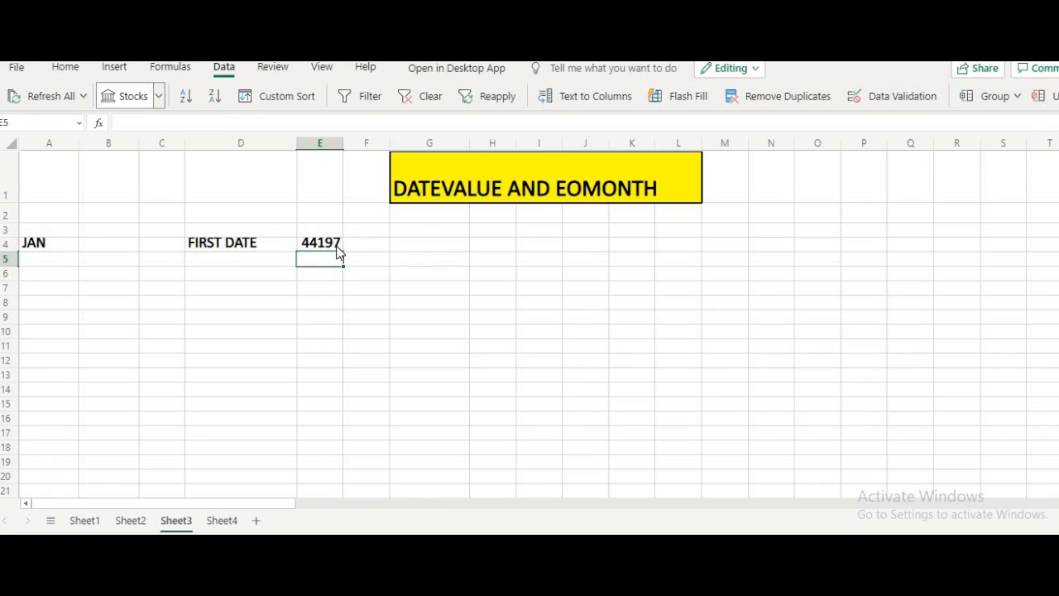
- Format the DATEVALUE result in E4 as a Long Date
click(337, 246)
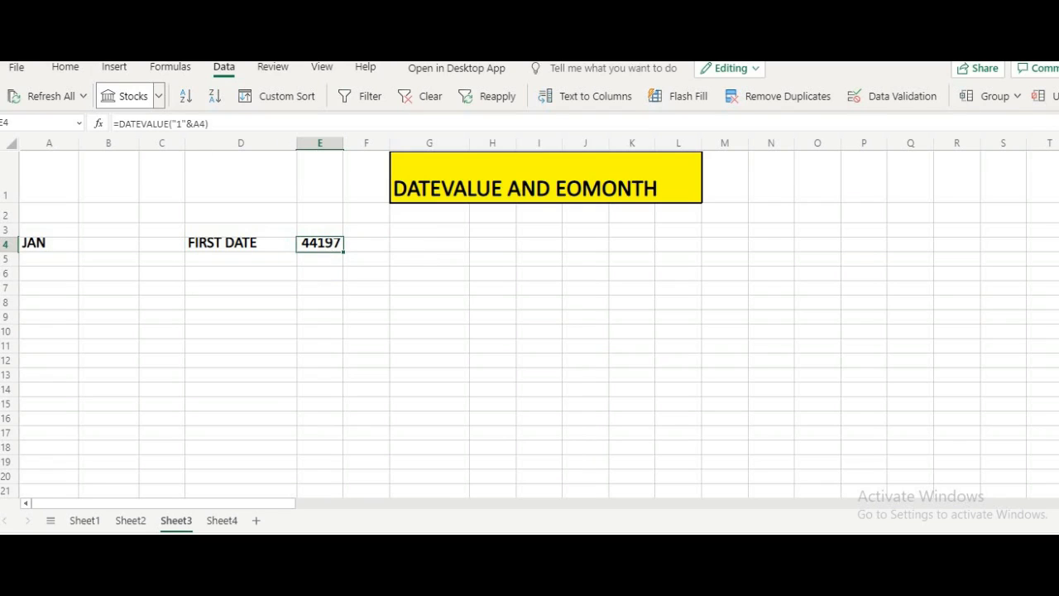
click(67, 68)
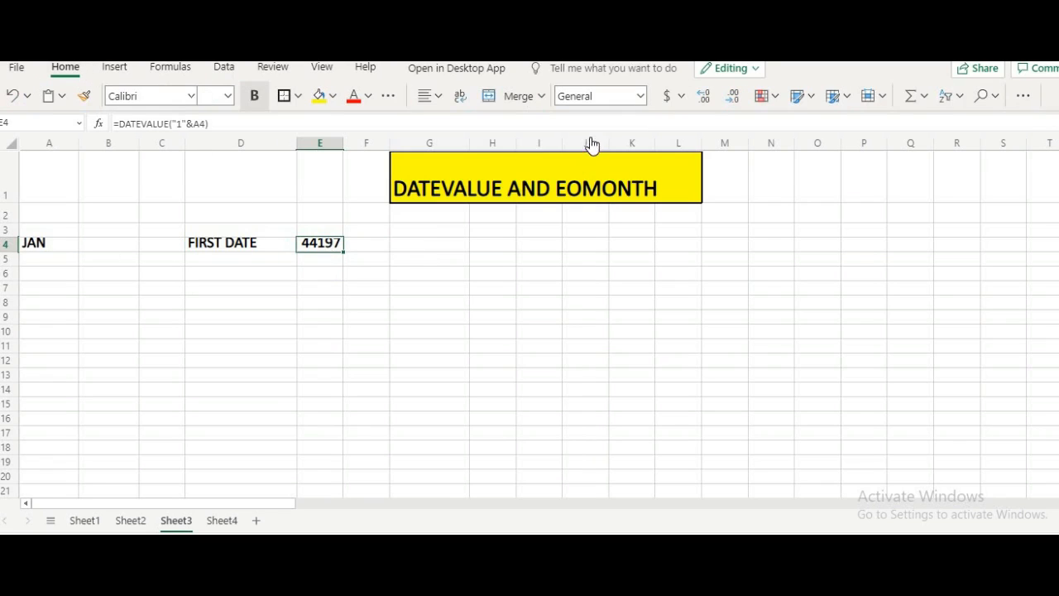
click(640, 100)
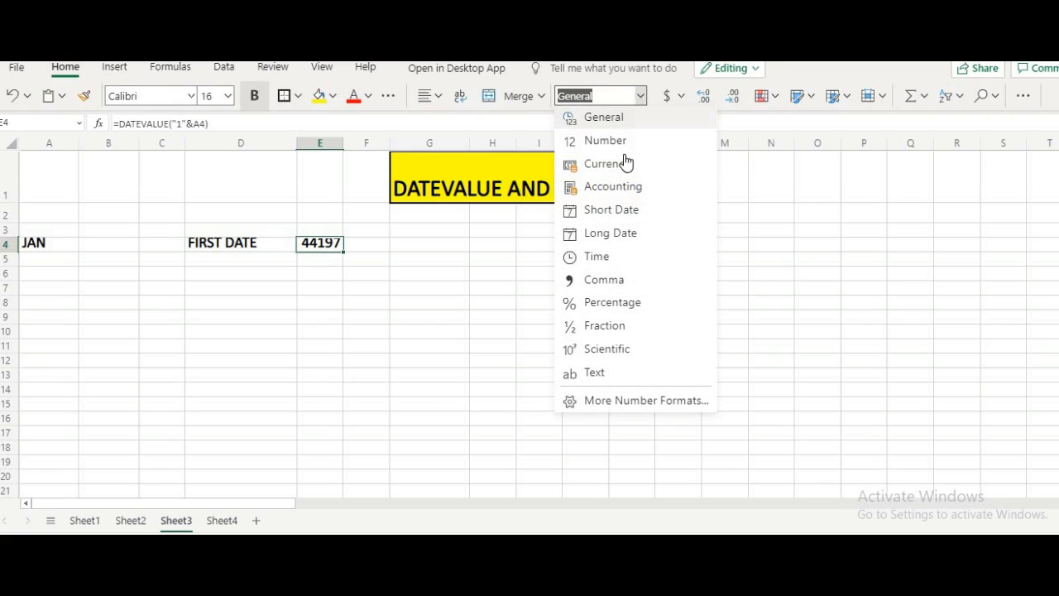
click(617, 237)
click(362, 288)
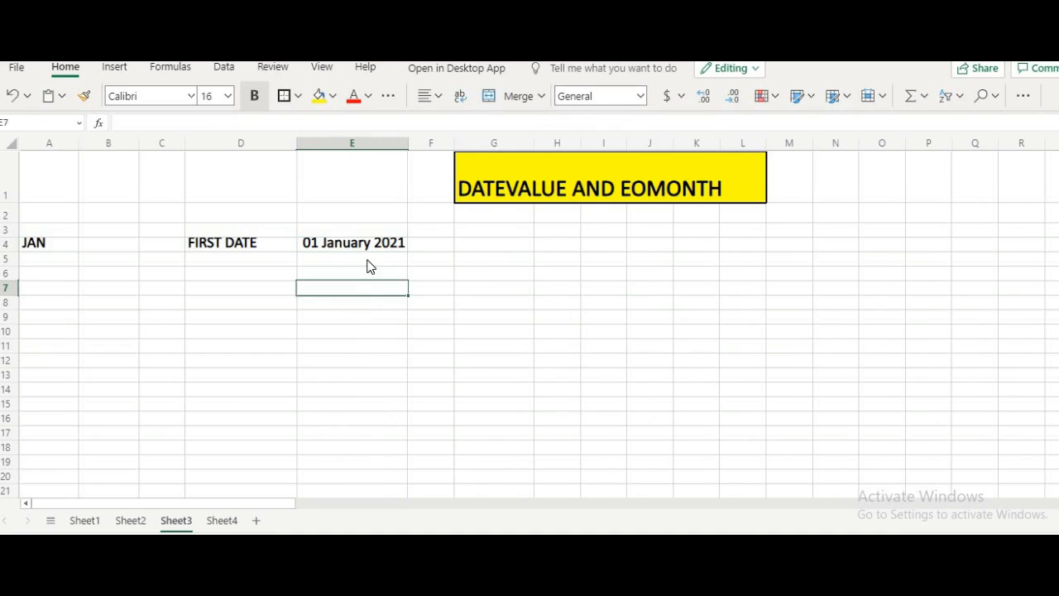
click(373, 243)
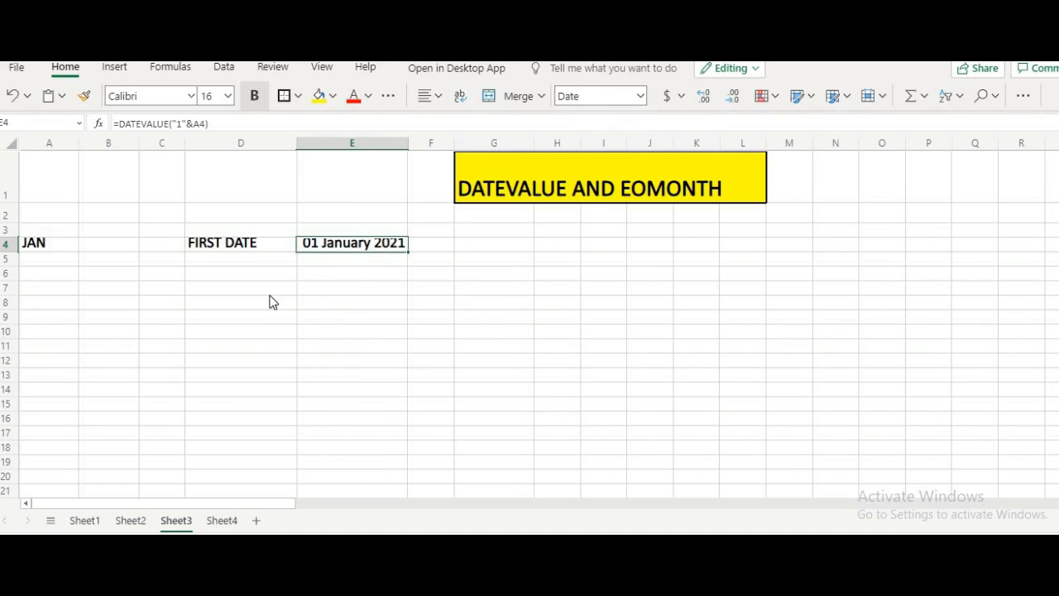
- Enter the label LAST DATE in cell G4
click(522, 253)
text(LA)
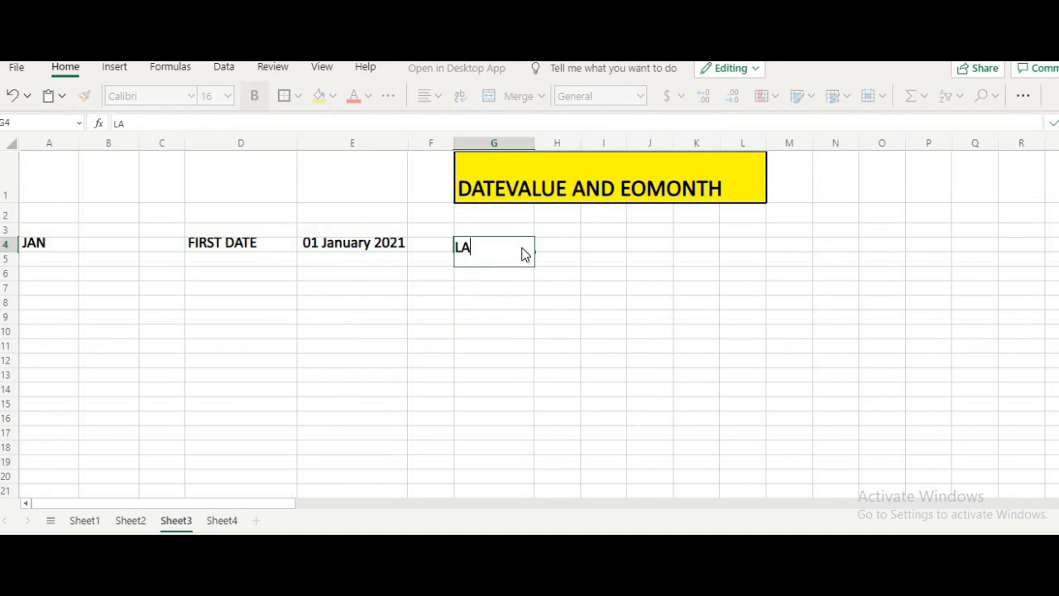
text(STDATE)
click(134, 123)
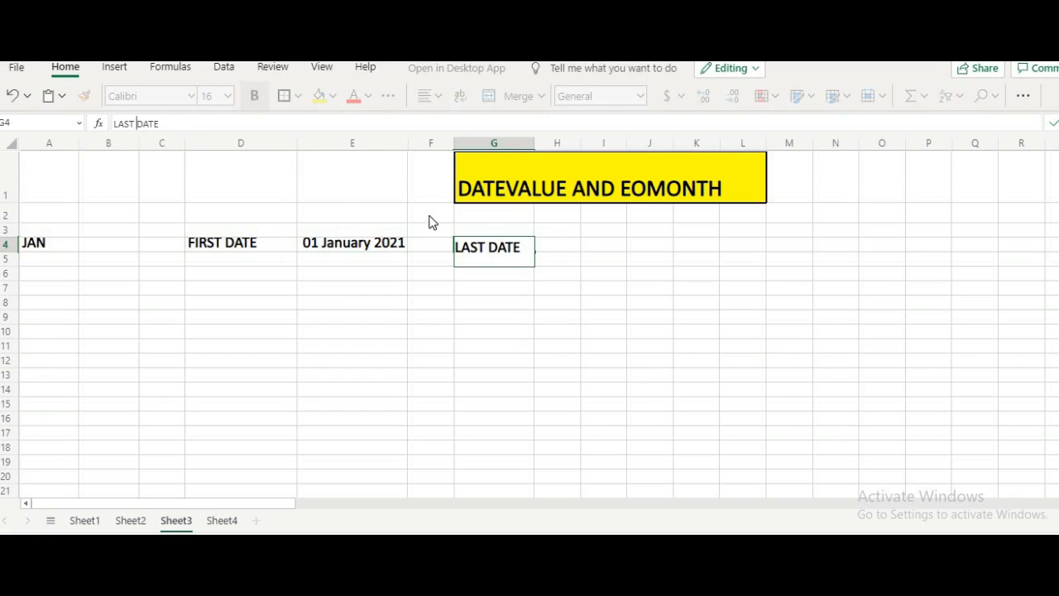
- Enter the formula =EOMONTH(E4,0) in H4 to get the last date of the chosen month
click(574, 245)
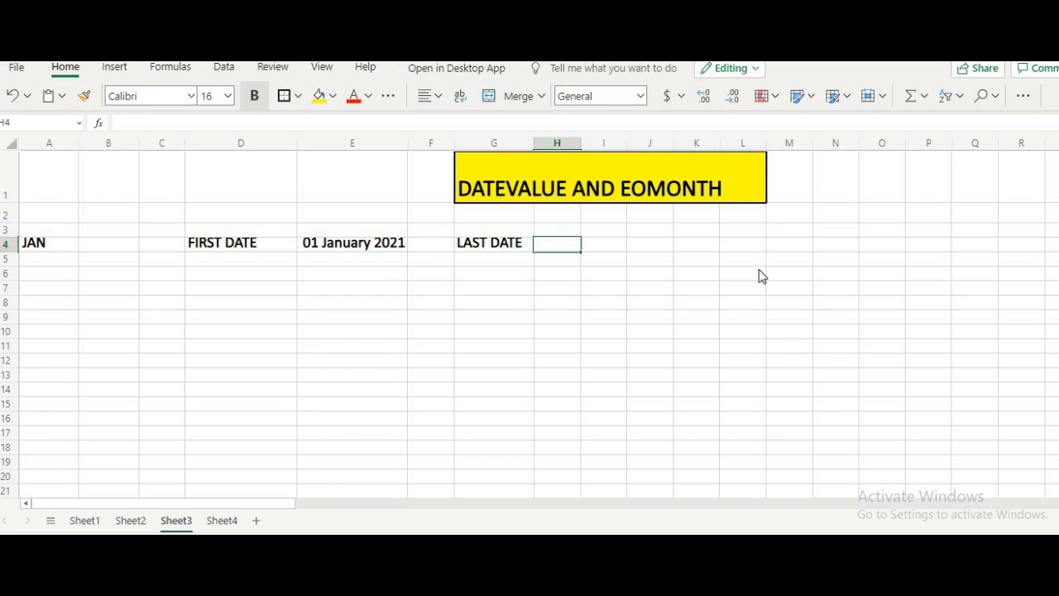
text(=)
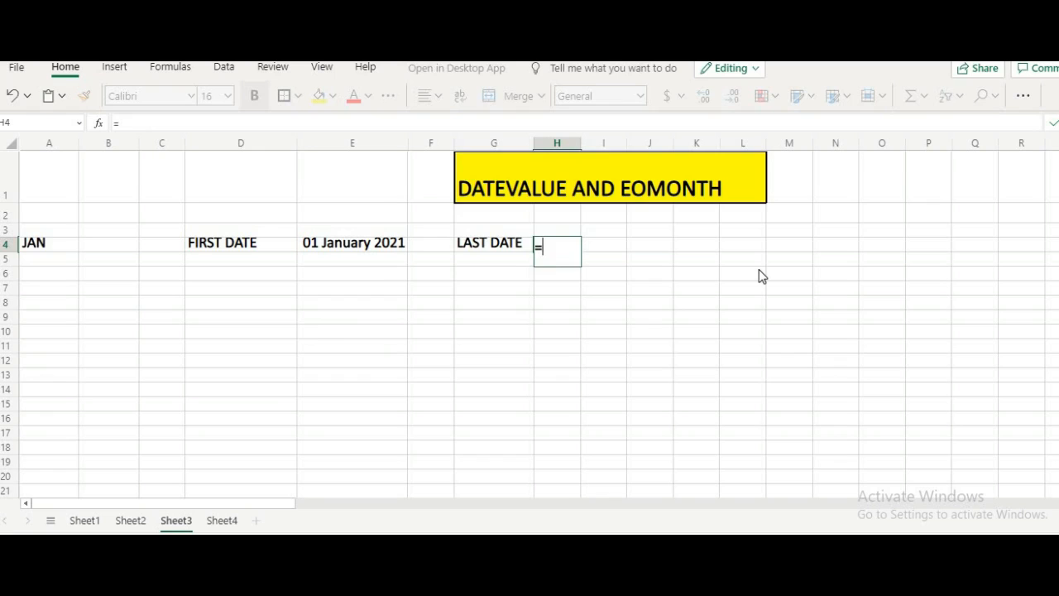
text(E)
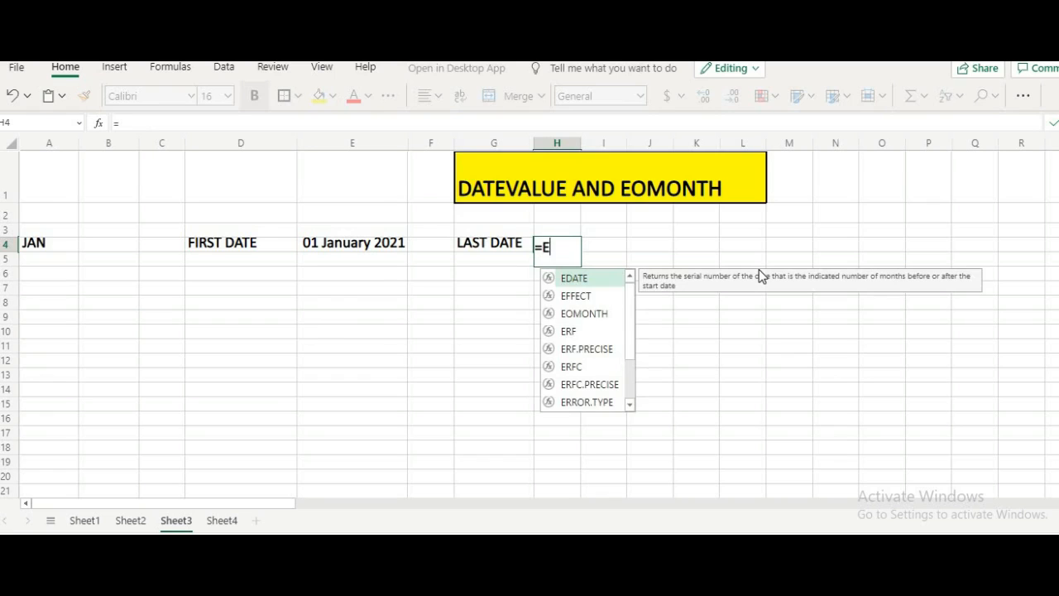
text(OMON)
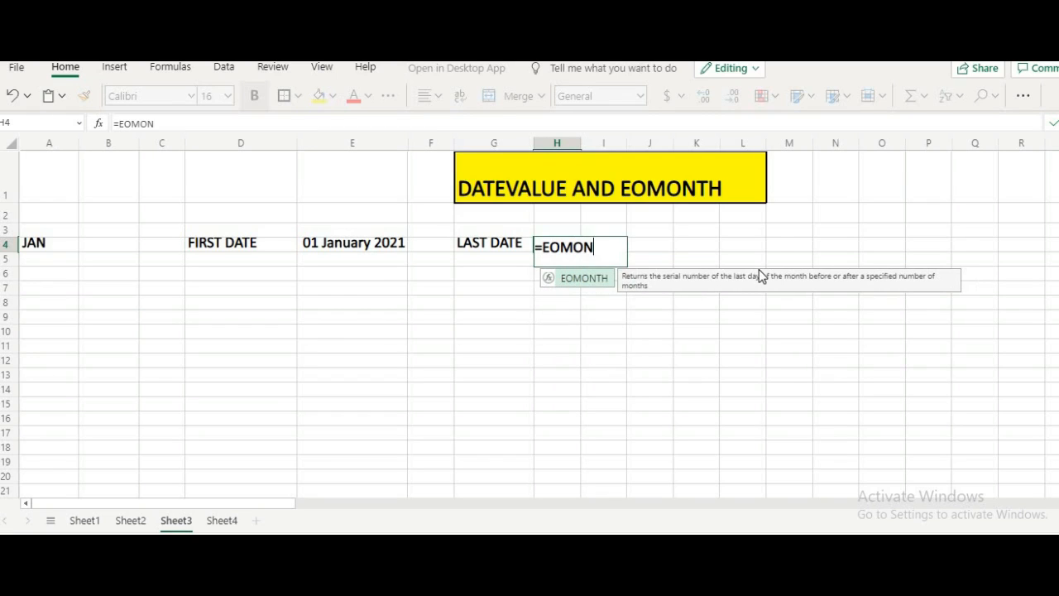
text(TH()
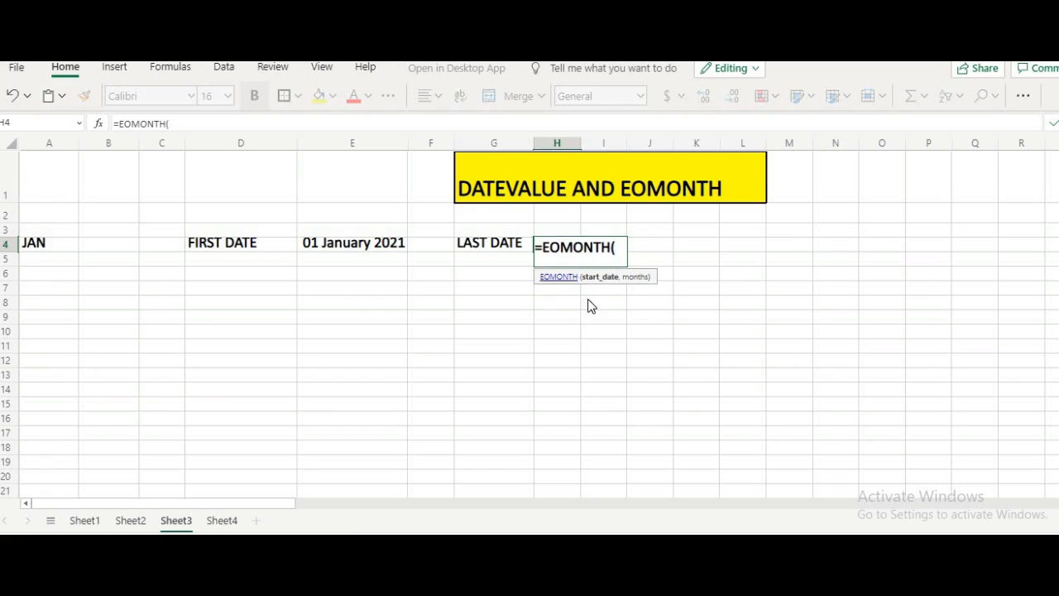
click(386, 244)
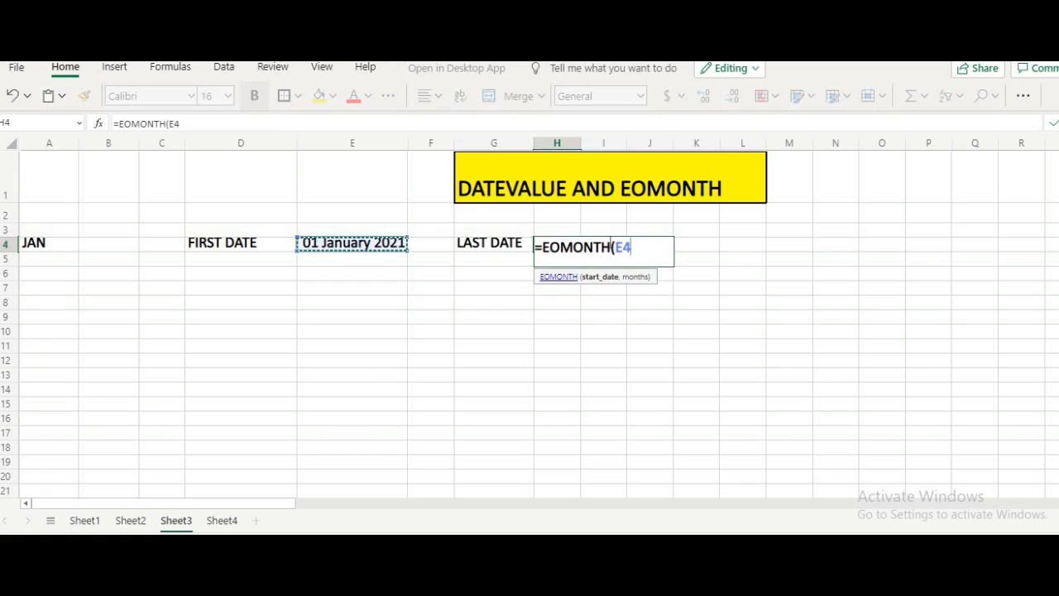
text(,)
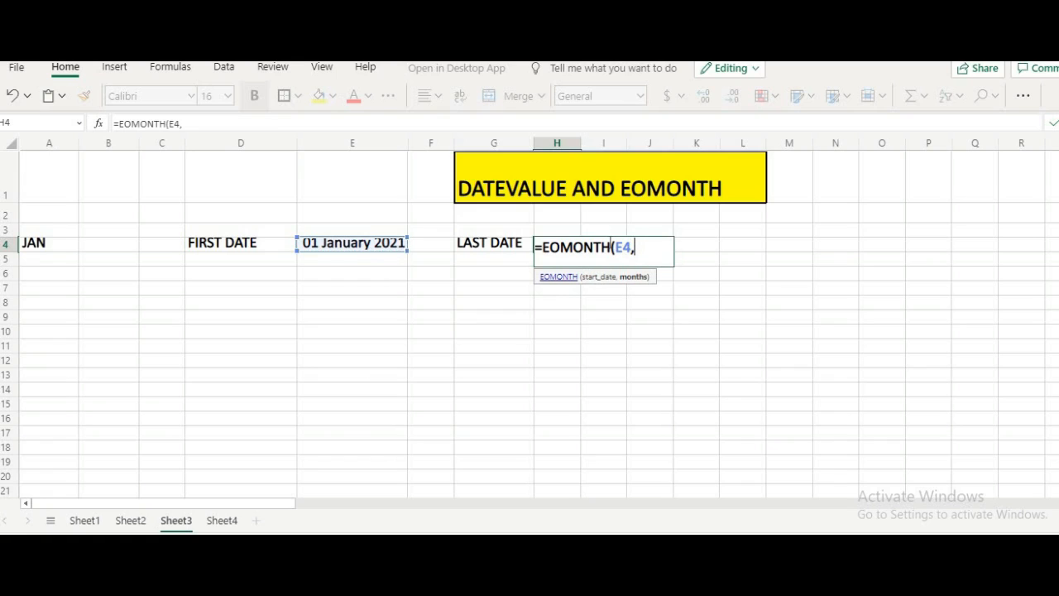
text(0))
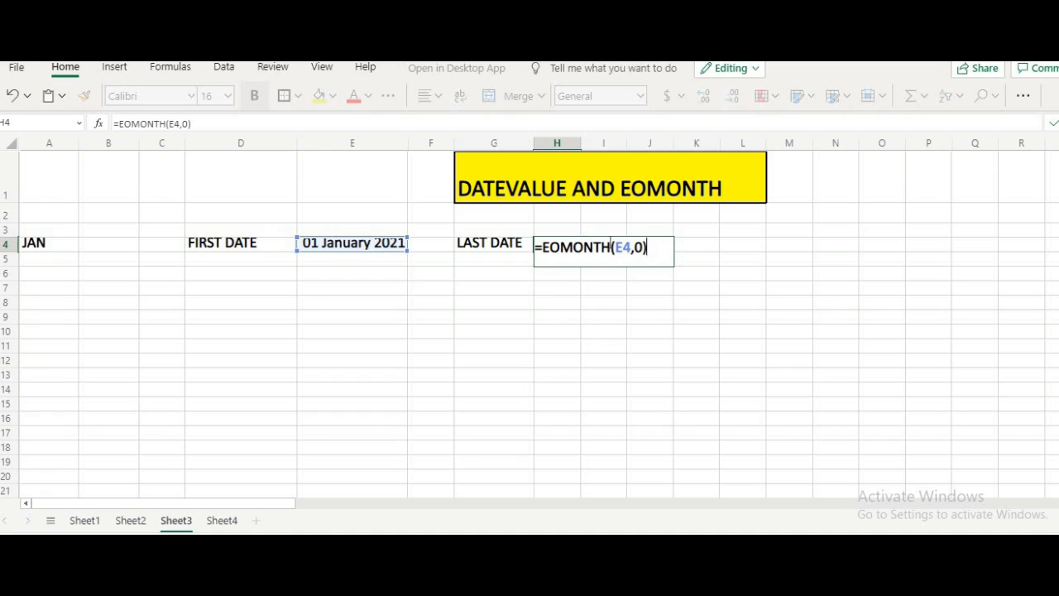
key(Return)
- Format the EOMONTH result in H4 as a Long Date
click(569, 235)
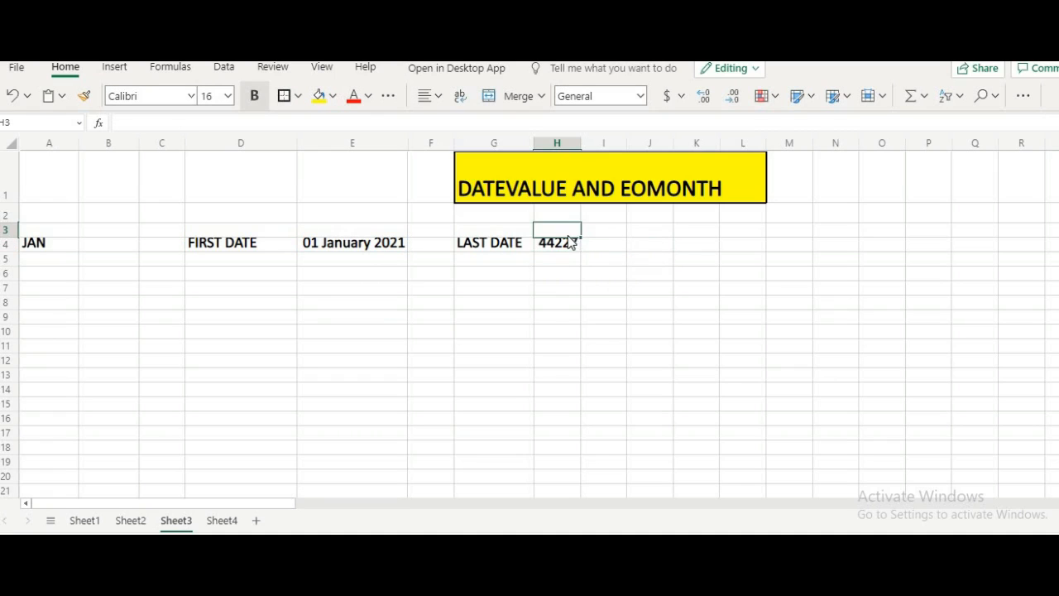
click(556, 248)
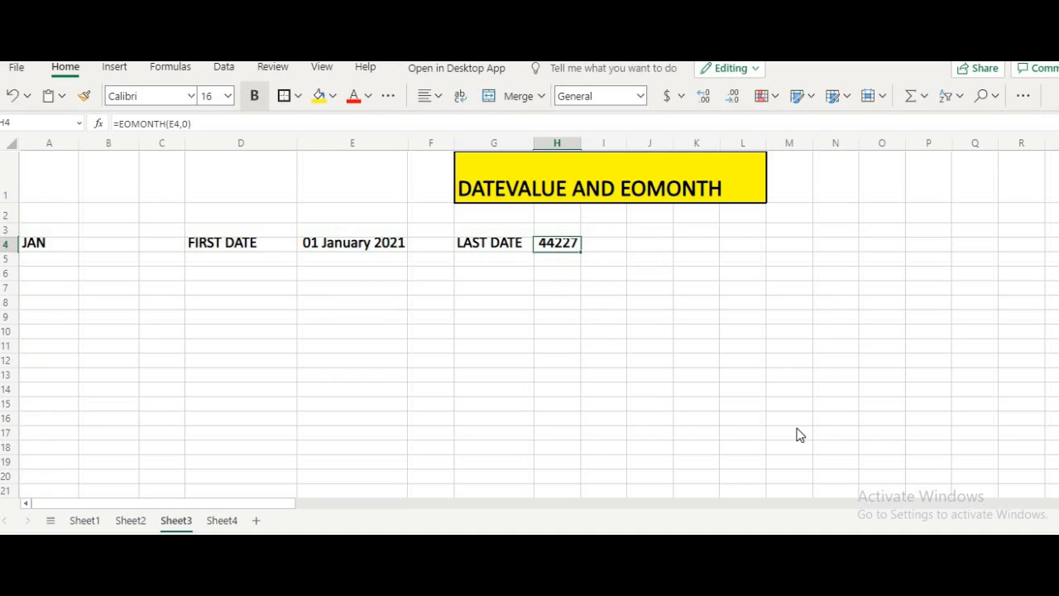
click(642, 97)
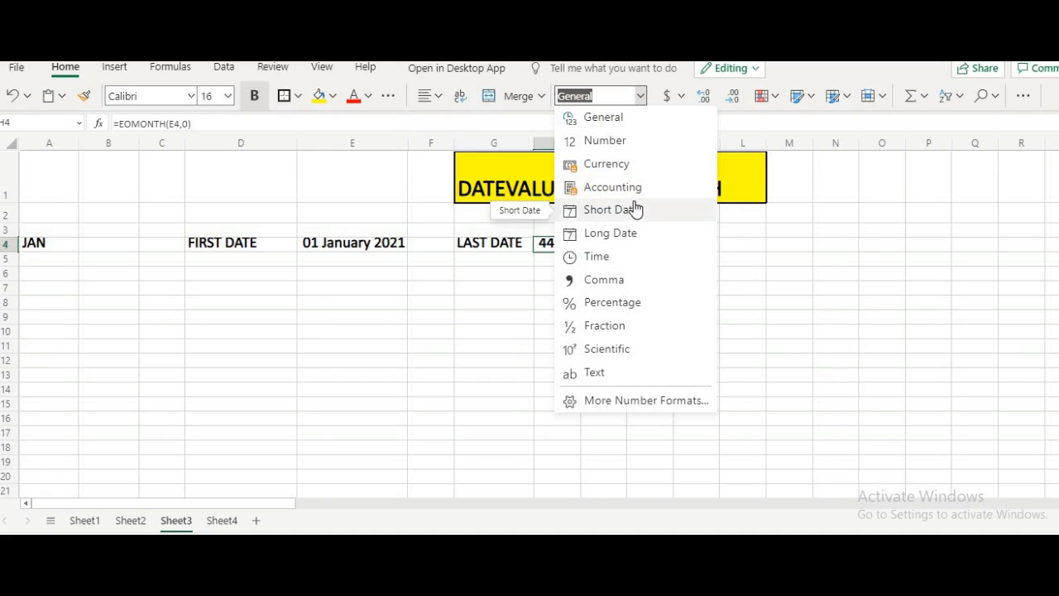
click(629, 237)
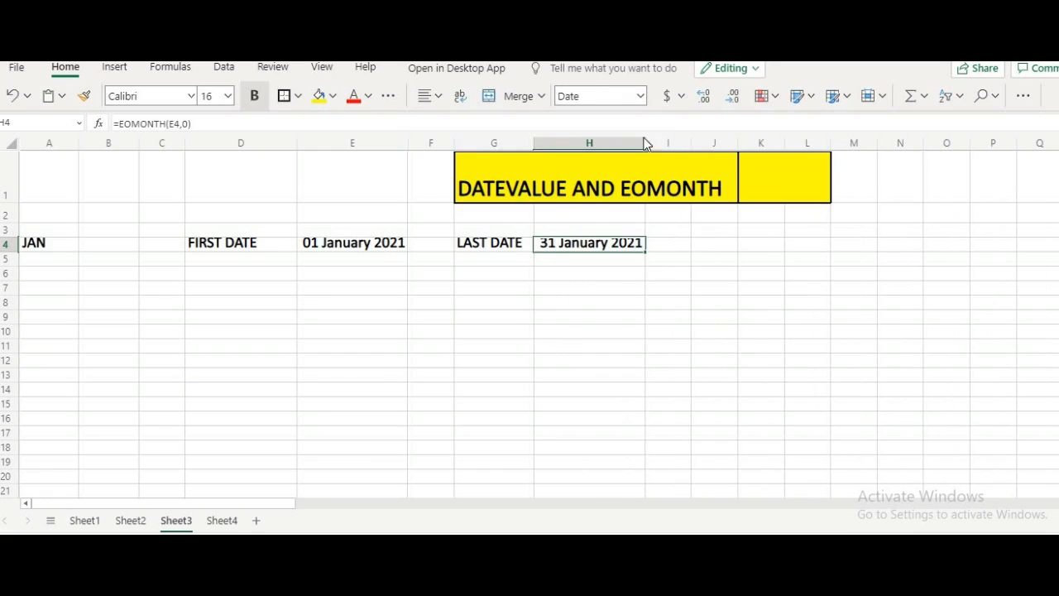
- Widen column H so the long date in H4 has some spare room
drag(643, 140, 734, 142)
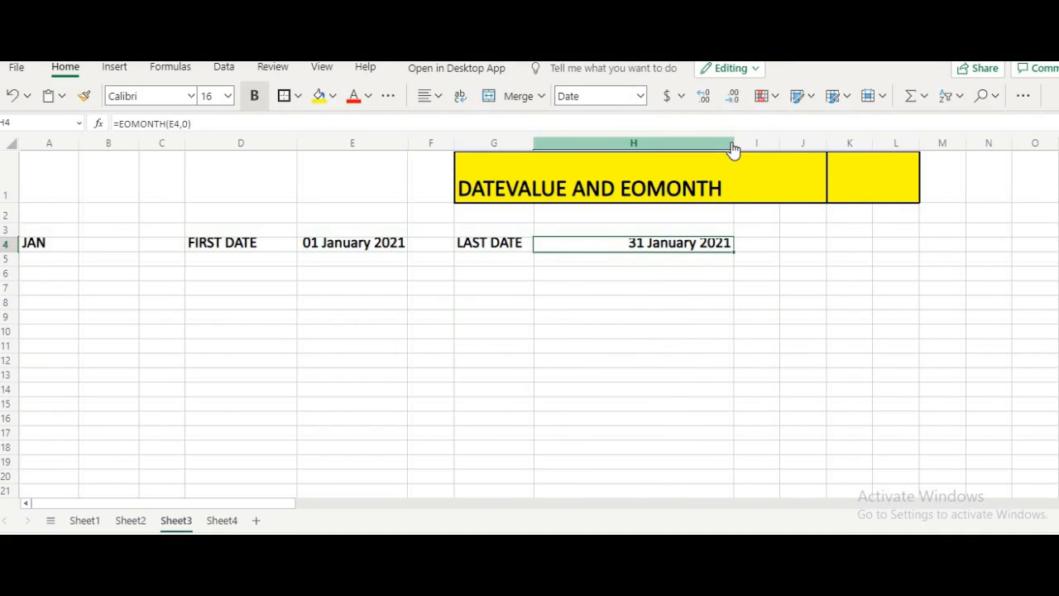
drag(737, 142, 686, 143)
click(599, 268)
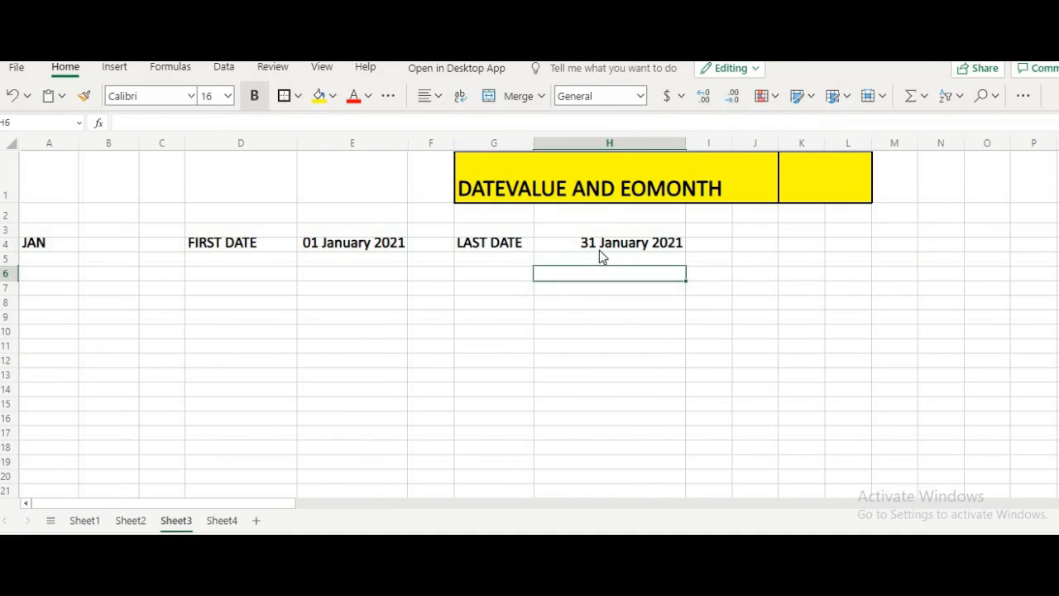
- Compare the first-date formula and result in E4 with the last-date formula and result in H4
click(599, 247)
click(387, 242)
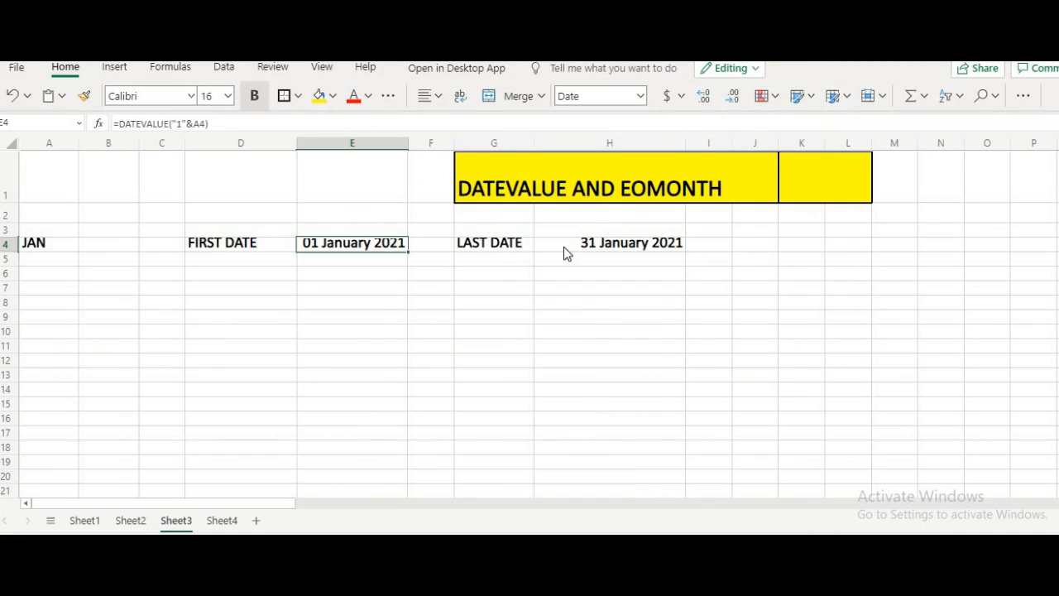
click(567, 247)
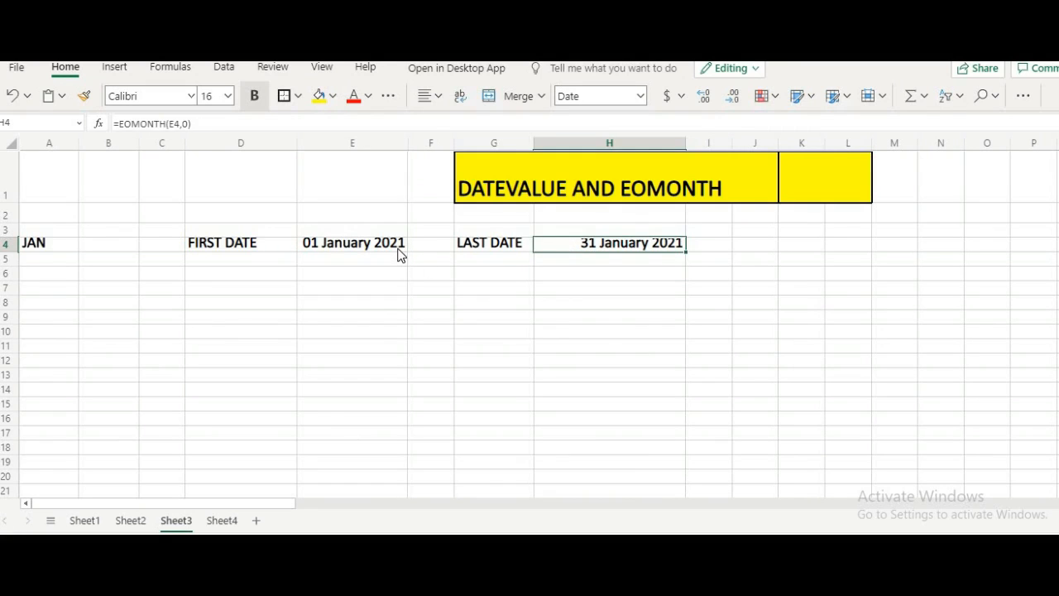
click(398, 253)
click(577, 251)
click(357, 250)
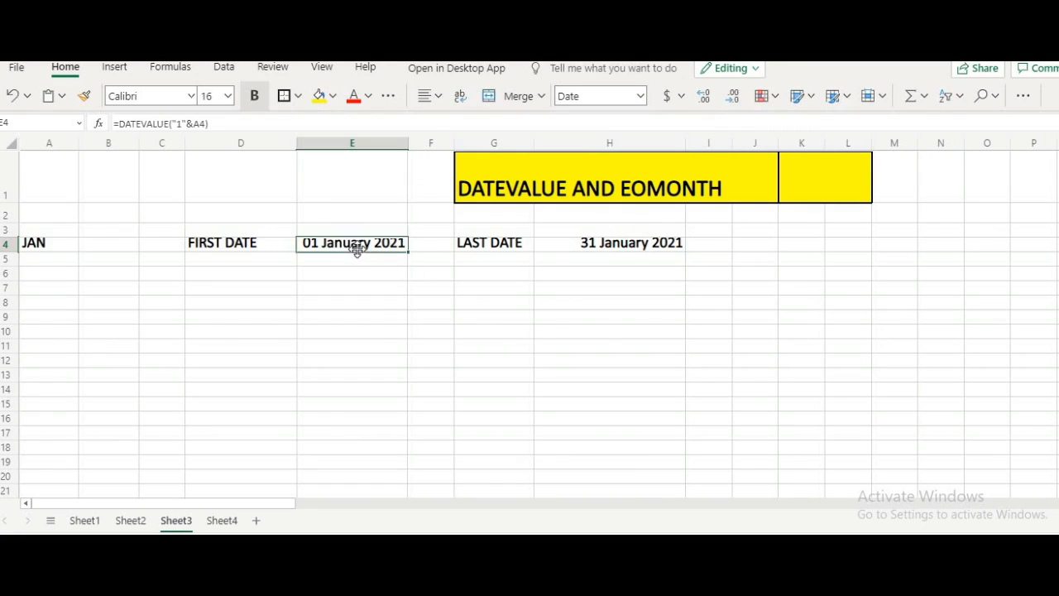
click(602, 248)
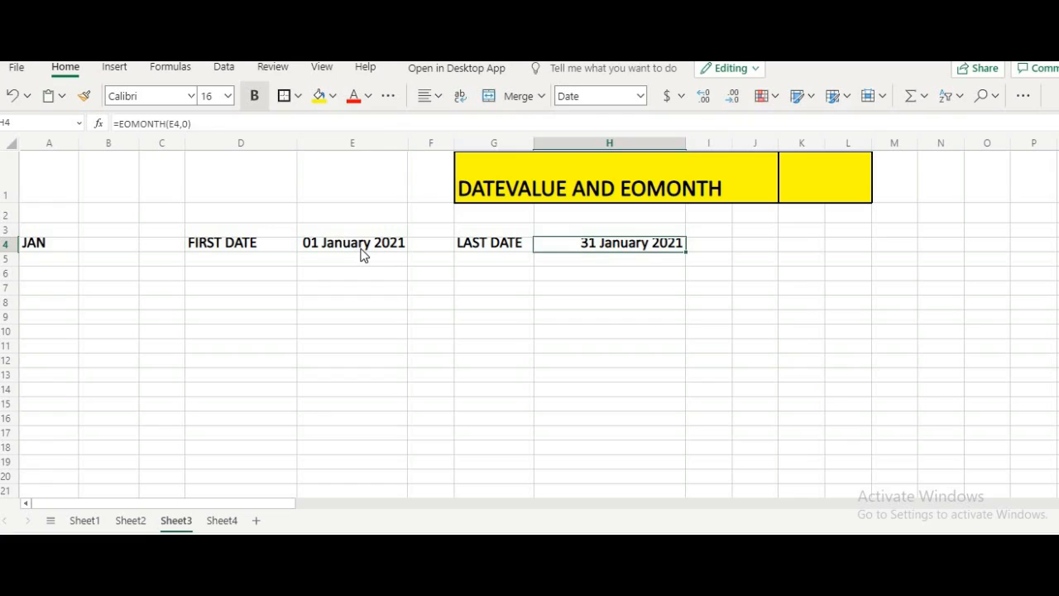
click(362, 255)
click(552, 248)
click(371, 248)
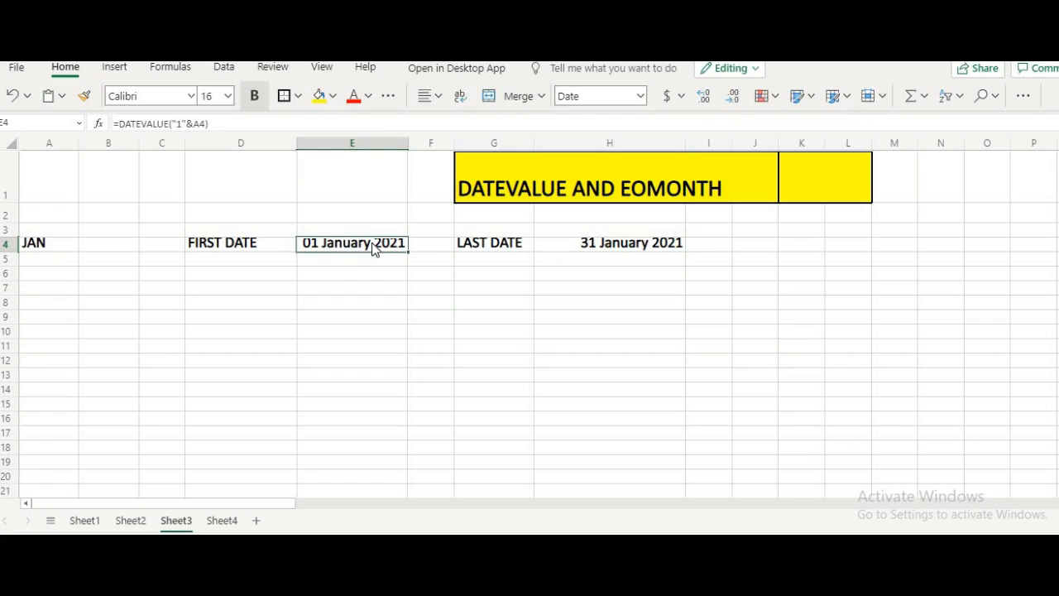